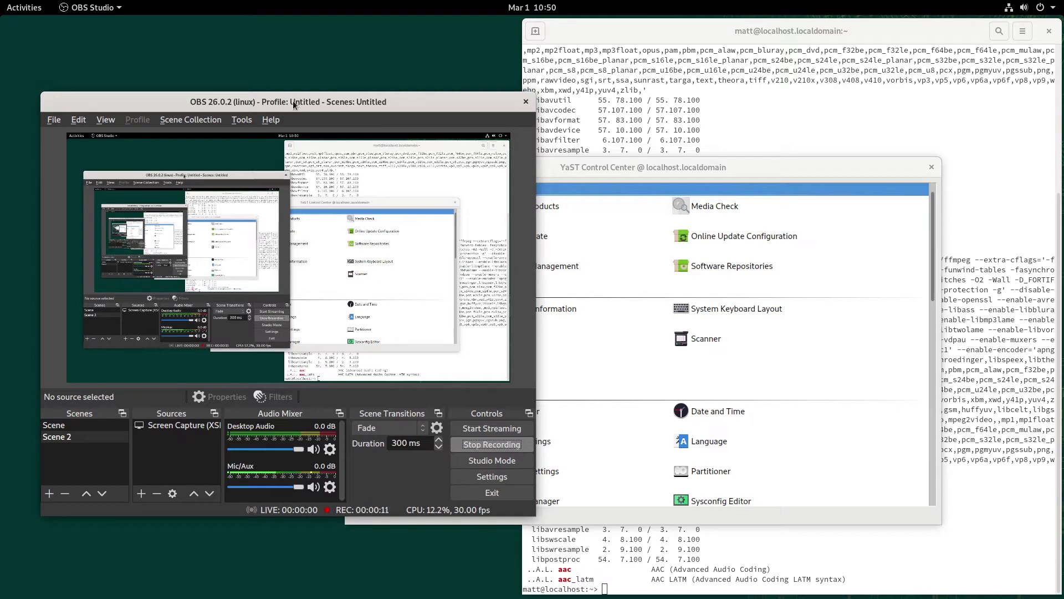
- Use the window overview to return to and focus the OBS window
click(24, 8)
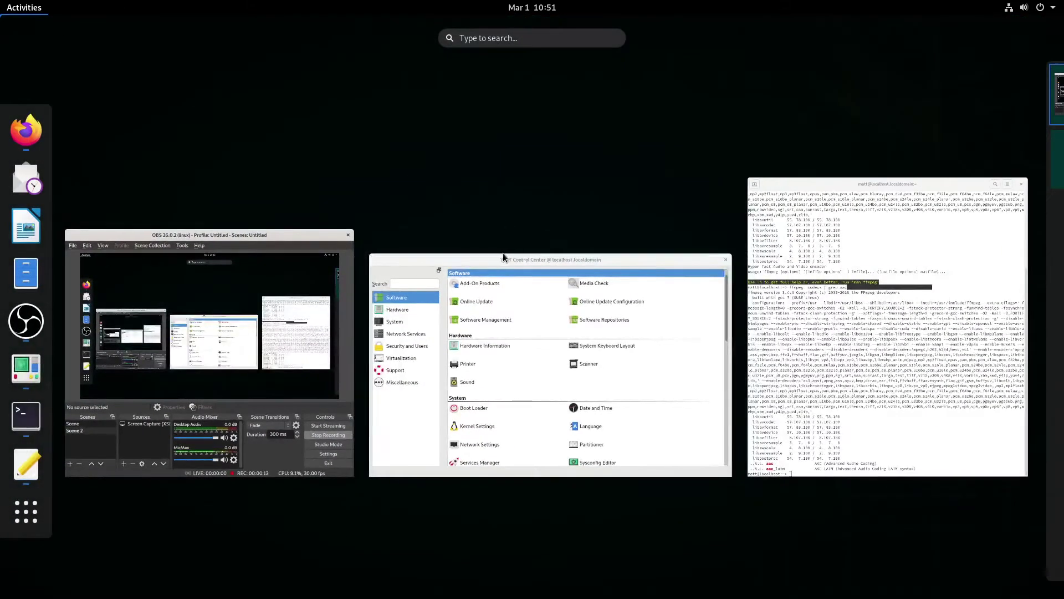
click(269, 239)
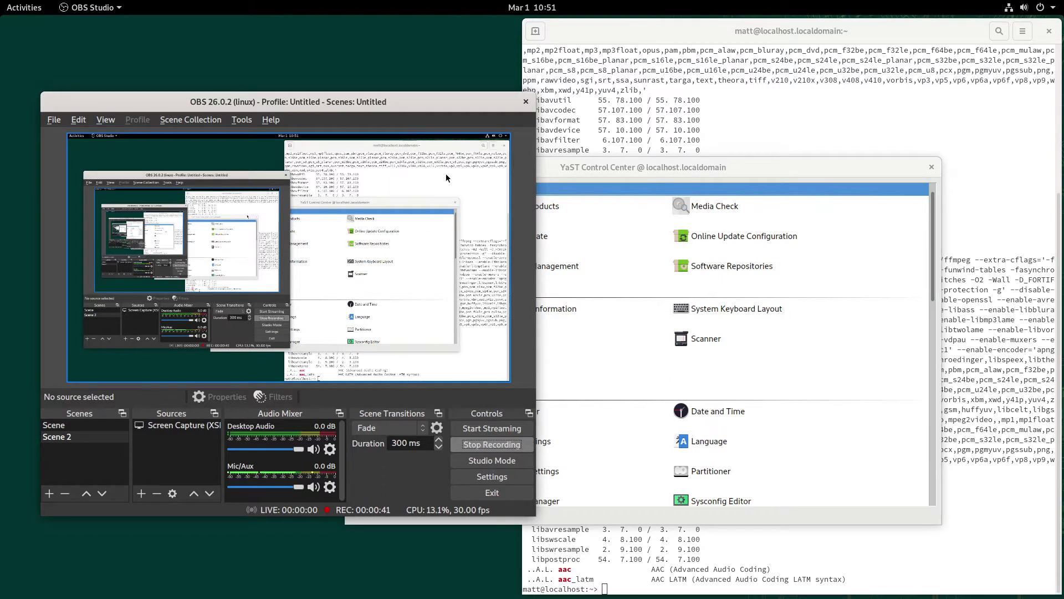
click(269, 103)
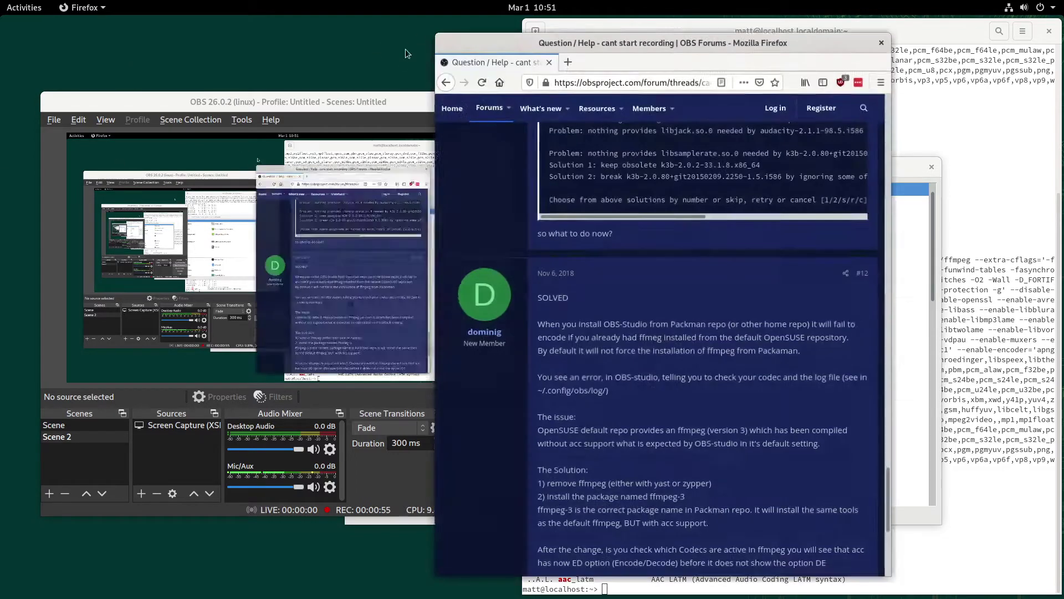
- Maximize the forum thread, highlight post #1's Start Recording problem, then restore the window beside OBS
key(super+Up)
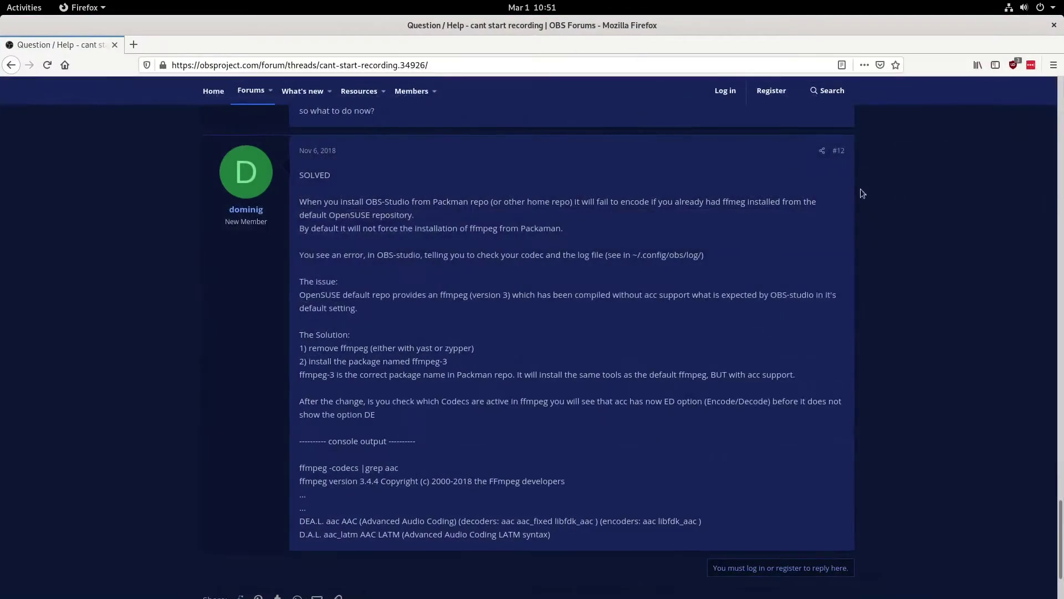
drag(1060, 539, 1041, 220)
scroll(1042, 220, up, 10)
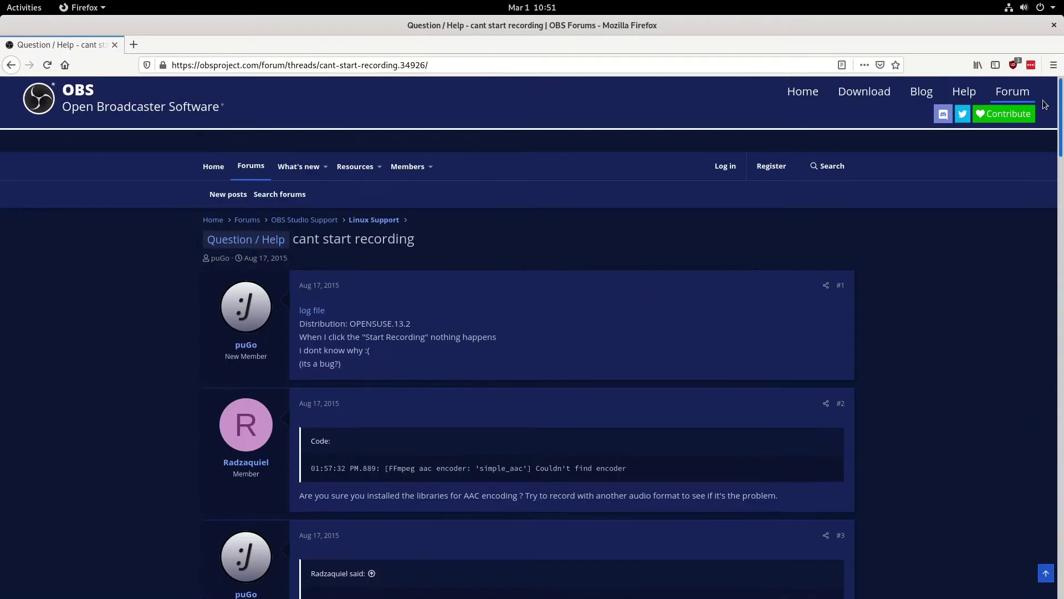
scroll(432, 316, down, 1)
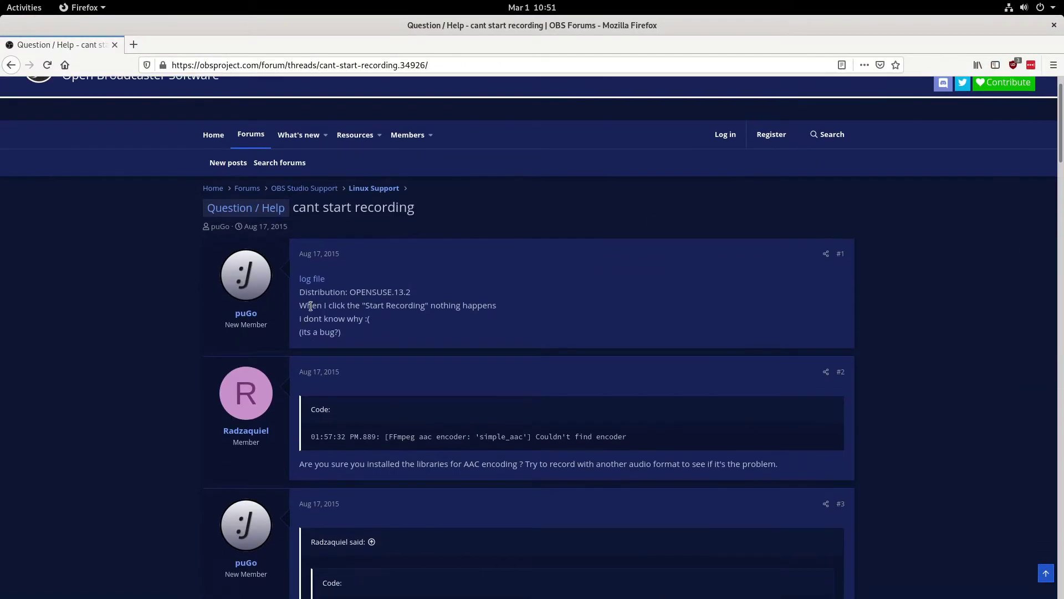
drag(323, 306, 497, 314)
click(497, 314)
scroll(487, 314, down, 2)
drag(433, 240, 524, 254)
click(525, 257)
scroll(512, 311, down, 2)
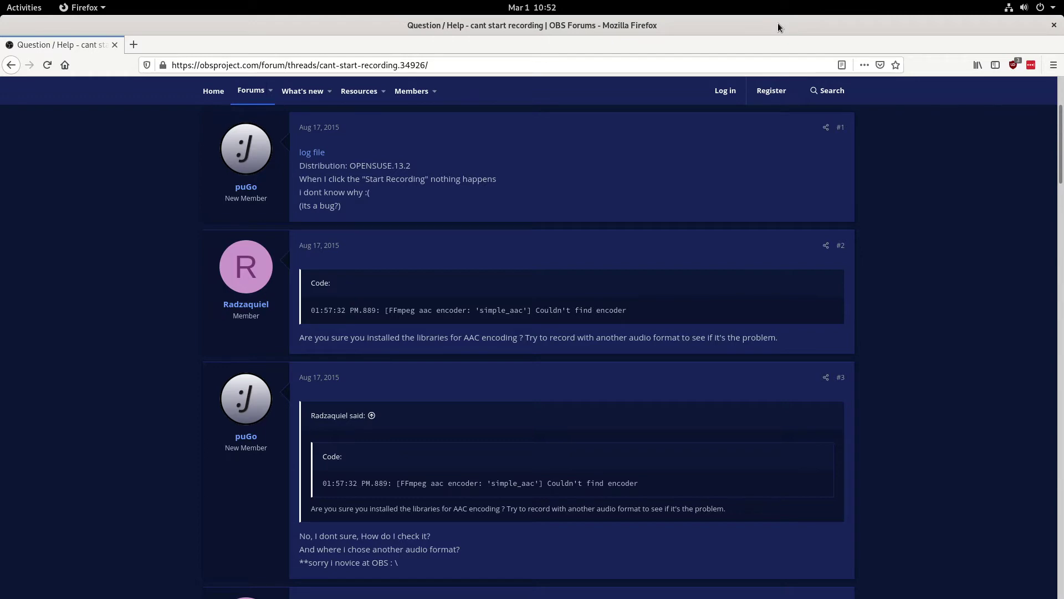
drag(778, 22, 672, 134)
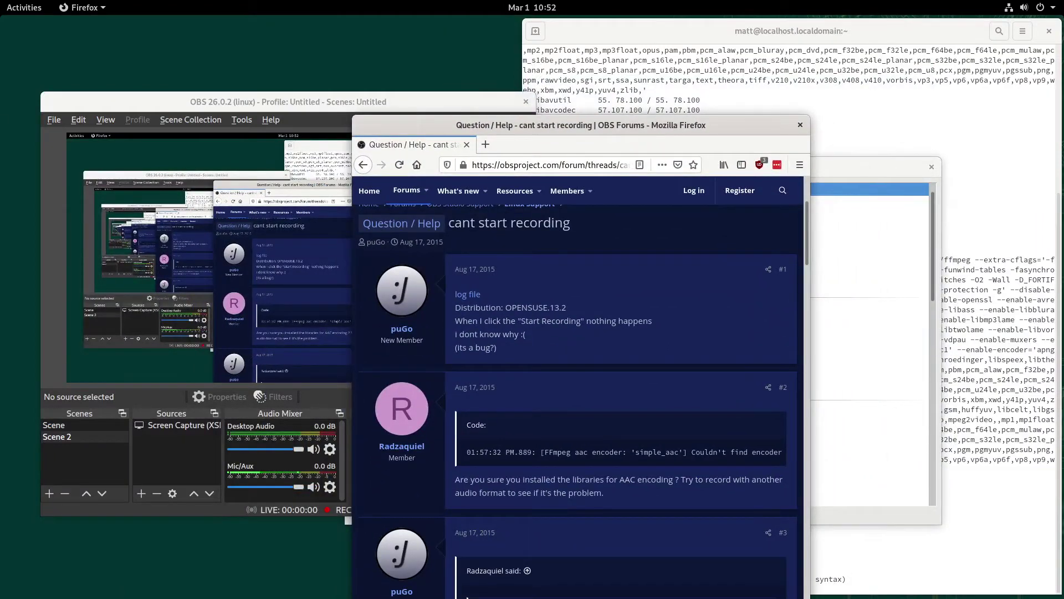
- Search Google for 'nvenc' in a new tab, then return to the maximized forum thread
click(485, 145)
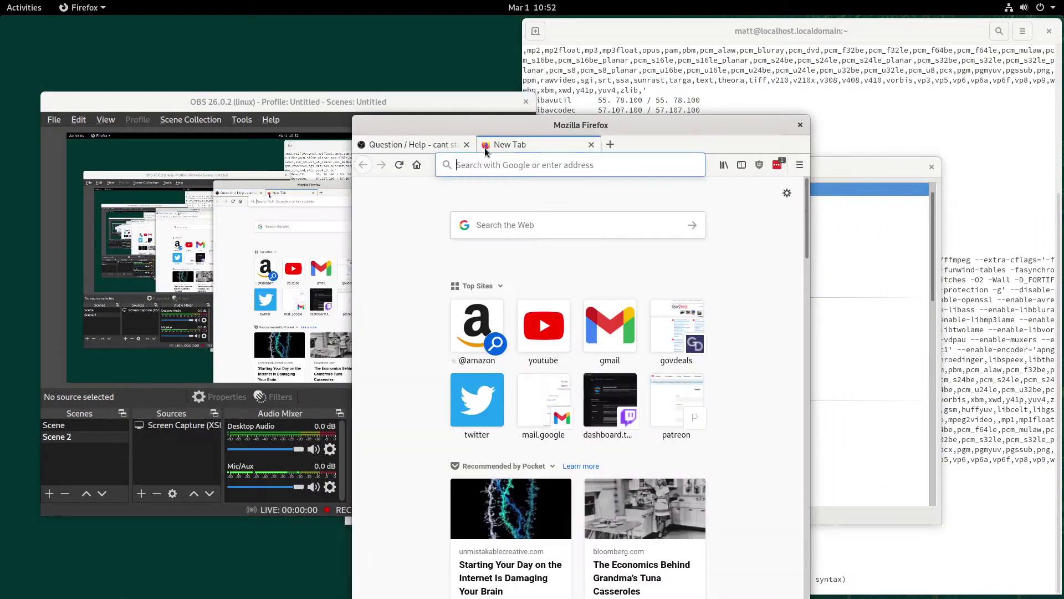
text(nv)
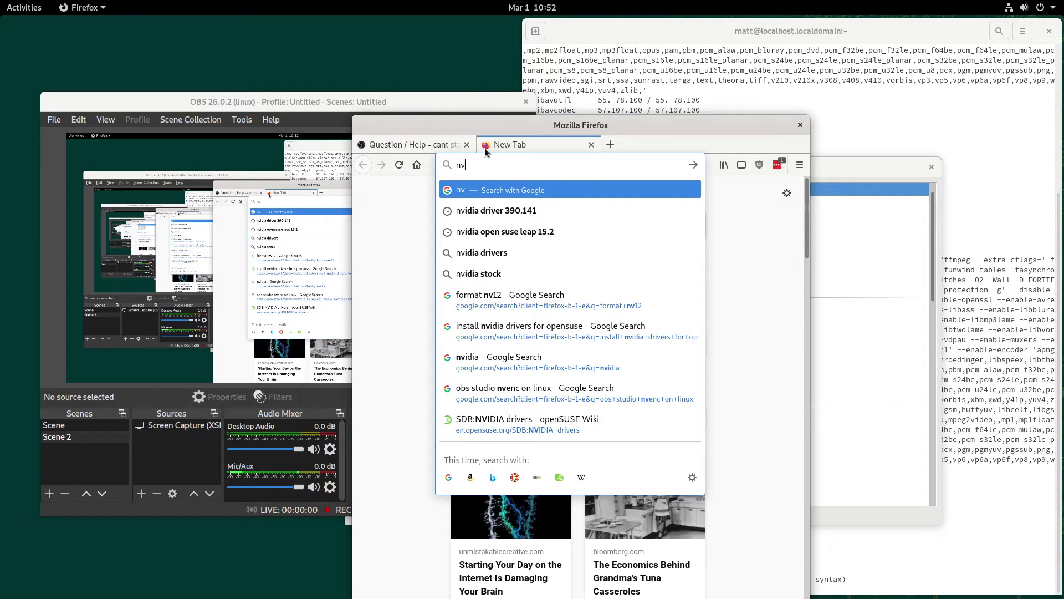
text(enc)
key(Return)
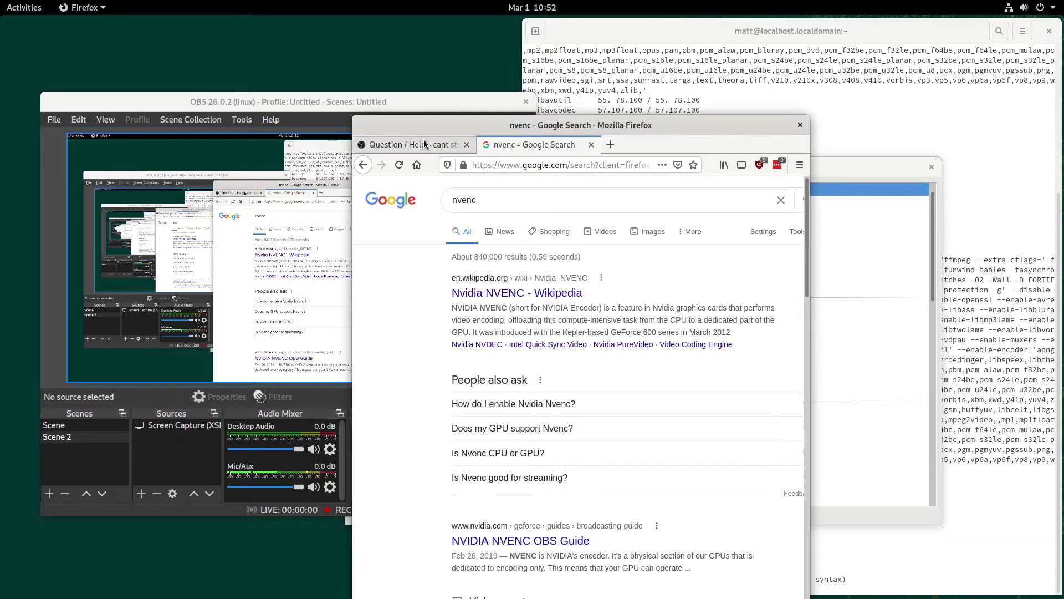
click(408, 143)
double_click(576, 130)
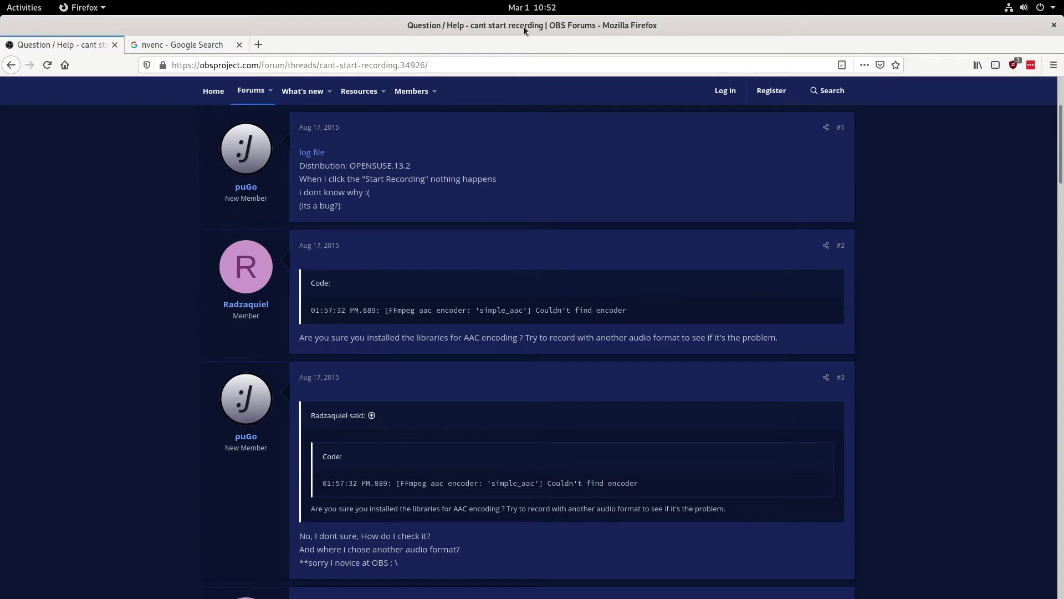
- Restore Firefox to a smaller window and shift it and the terminal to the right
double_click(621, 21)
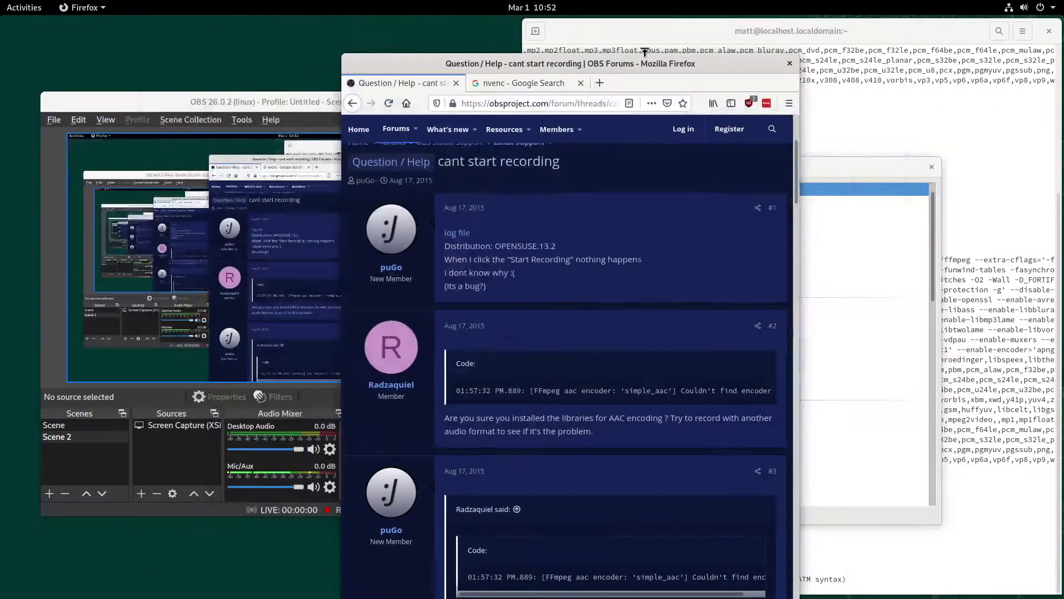
drag(622, 38, 983, 63)
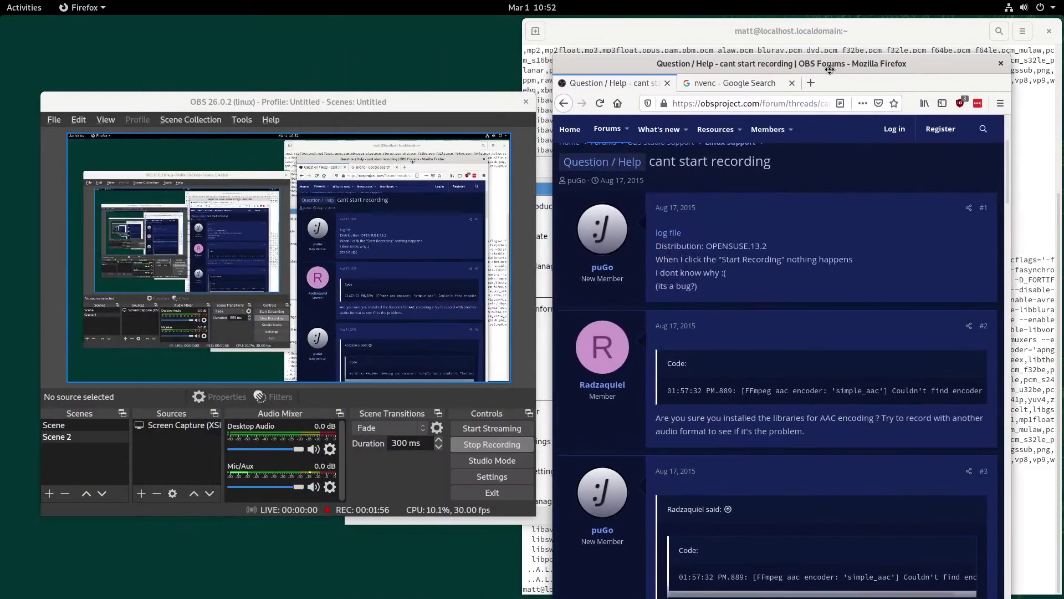
click(605, 36)
drag(953, 36, 997, 260)
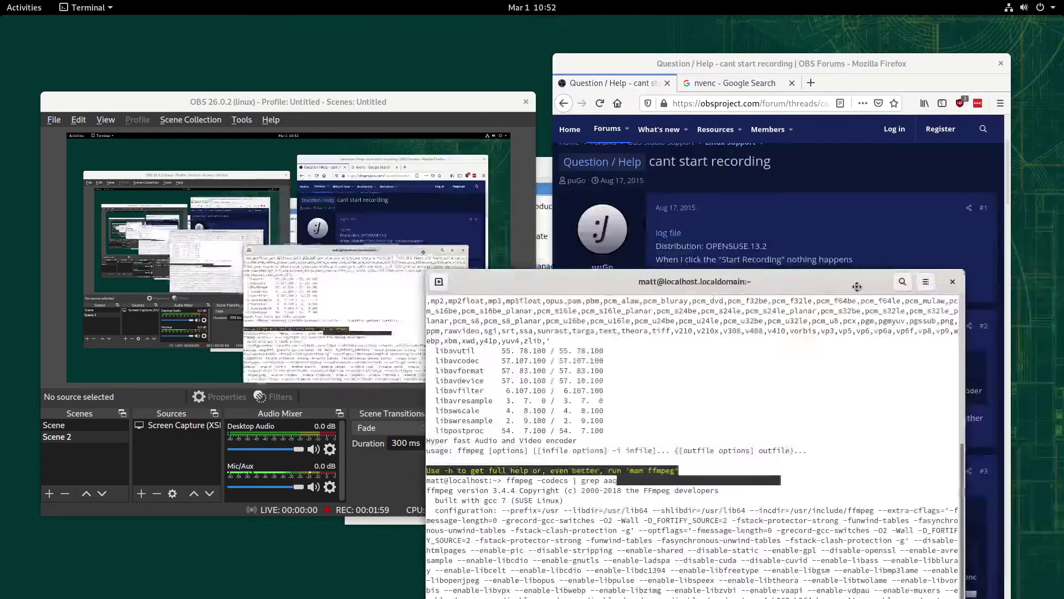
click(550, 165)
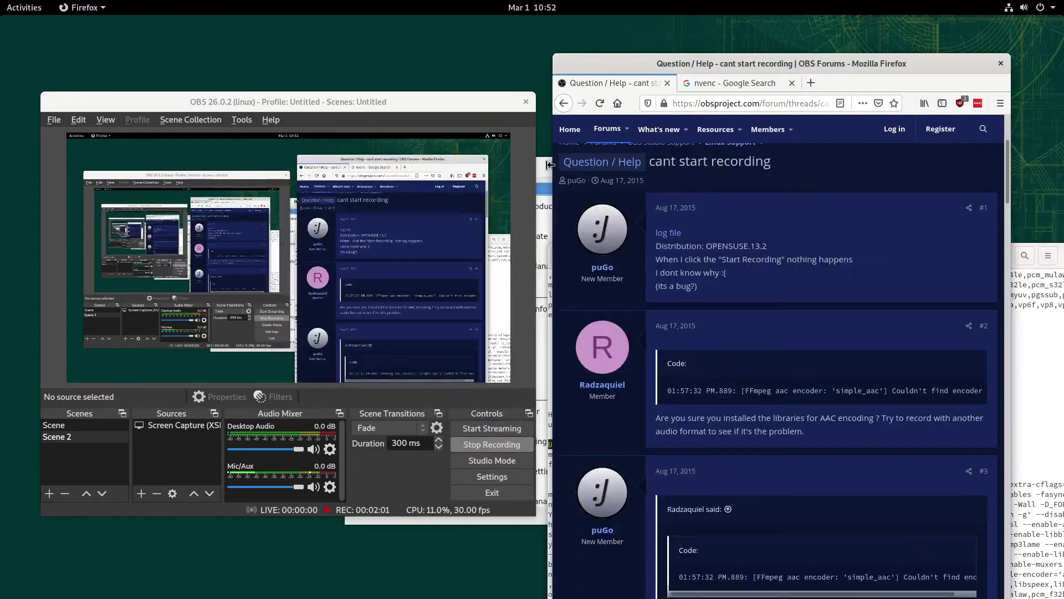
- Maximize and restore YaST Control Center, and move the OBS window to the right
double_click(545, 164)
double_click(543, 20)
drag(281, 98, 495, 98)
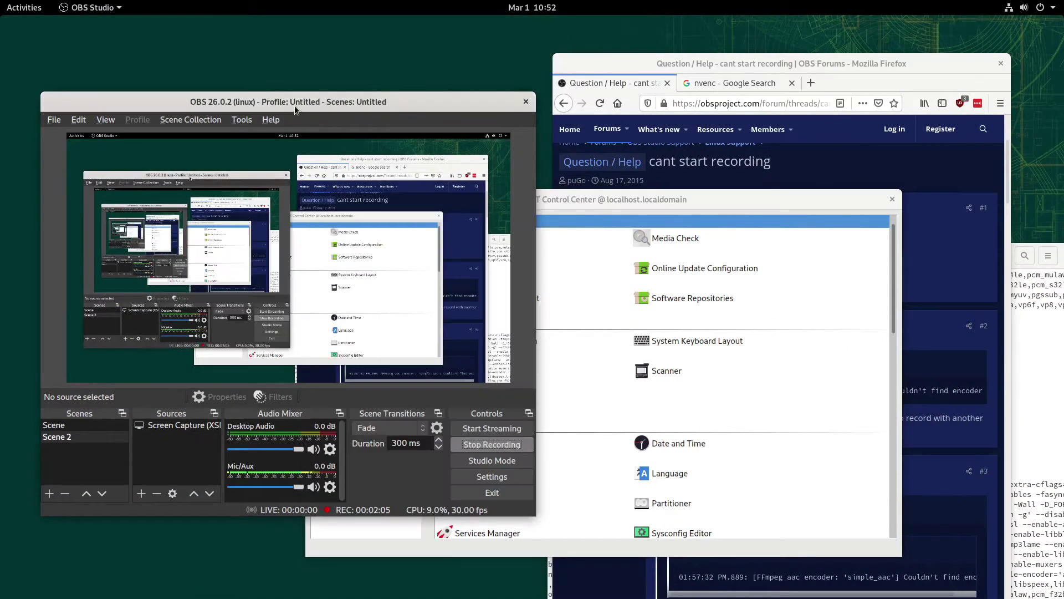
click(116, 8)
click(243, 38)
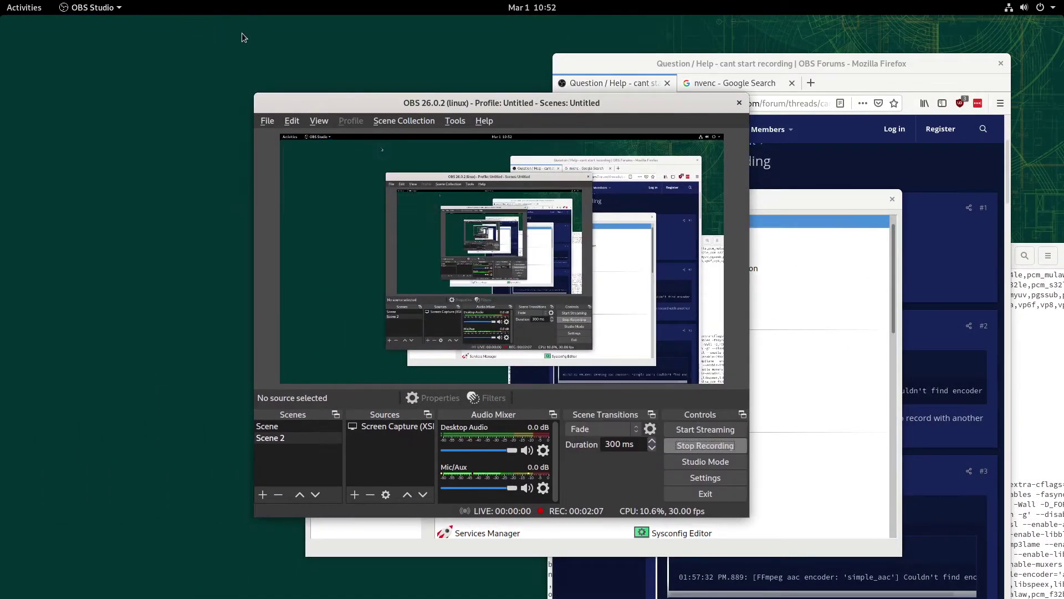
click(23, 8)
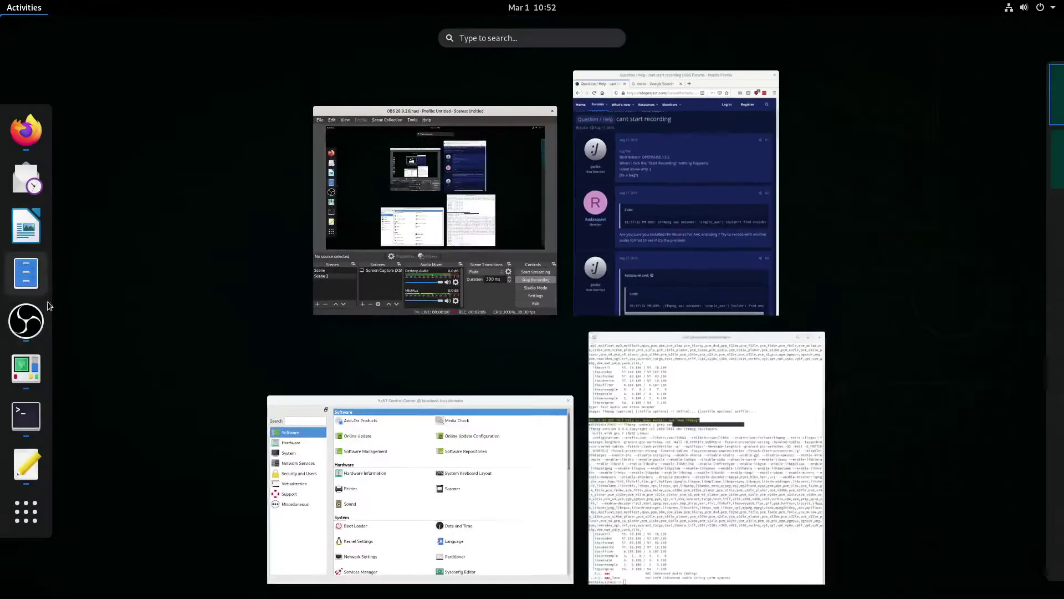
click(26, 273)
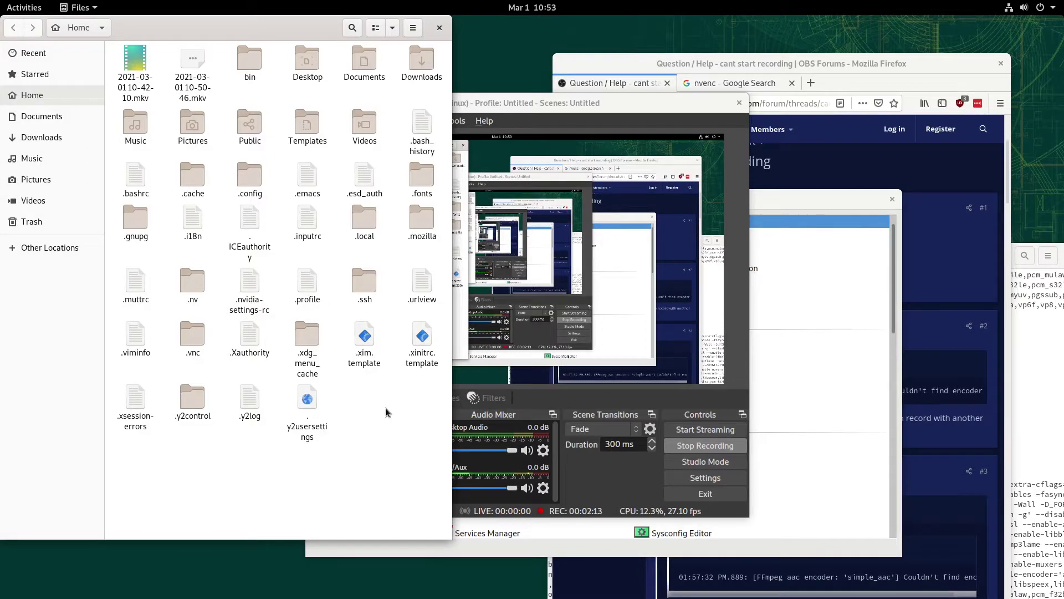
key(ctrl+h)
key(ctrl+h)
key(ctrl+h)
key(ctrl+h)
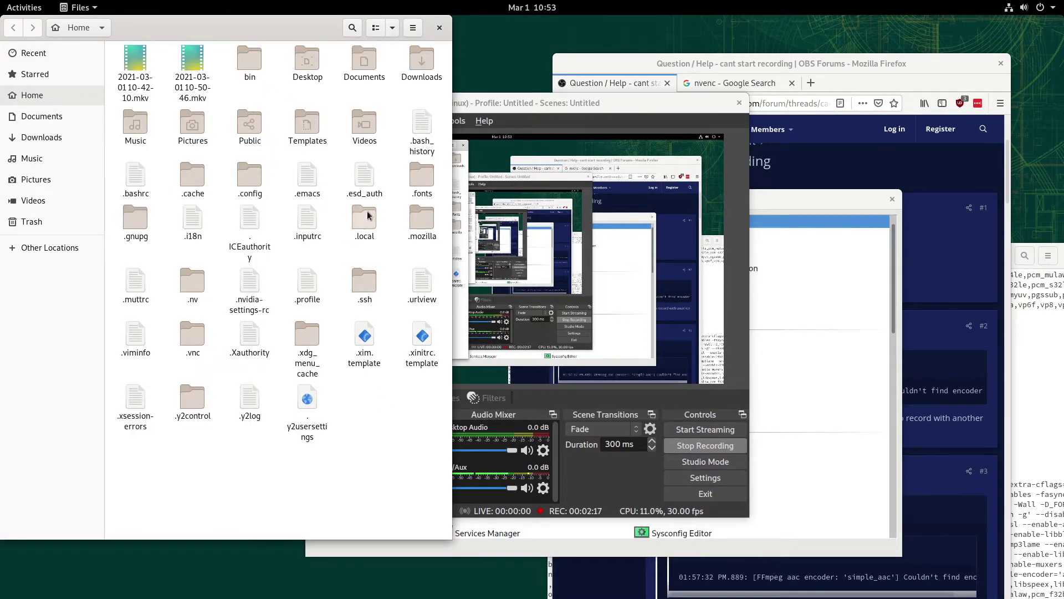
double_click(257, 184)
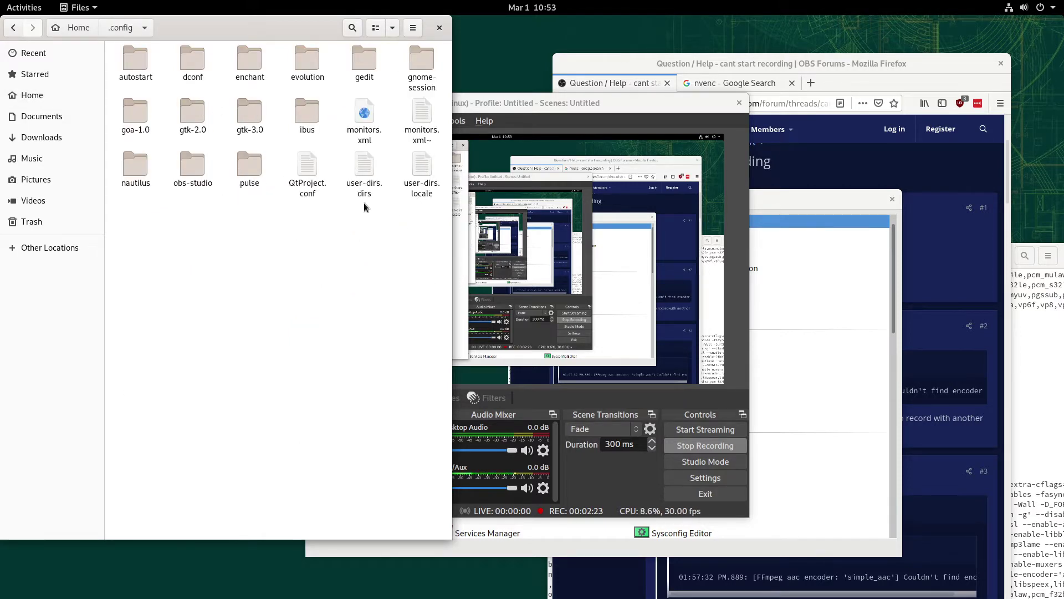
double_click(193, 166)
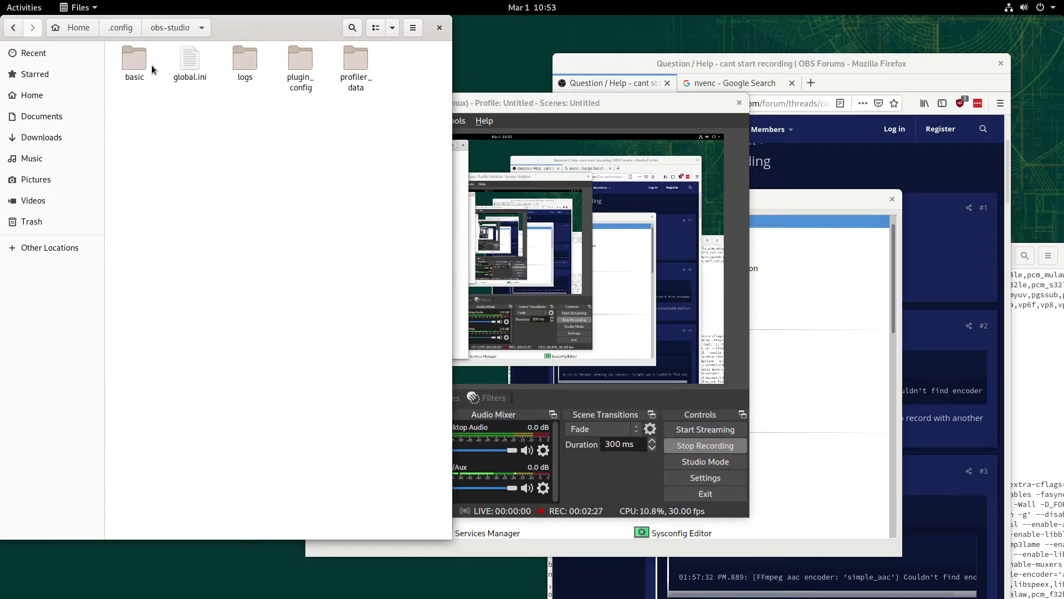
double_click(245, 67)
right_click(313, 169)
click(333, 143)
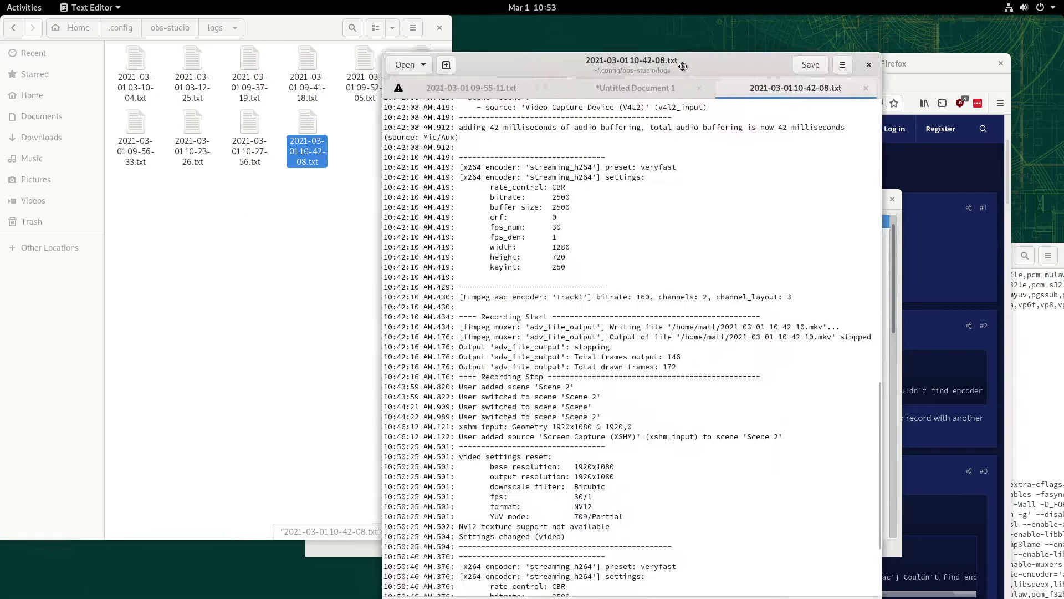
- Highlight the FFmpeg aac encoder line in the 10-42-08 log, then open the 09-56-33 log
drag(684, 67, 603, 52)
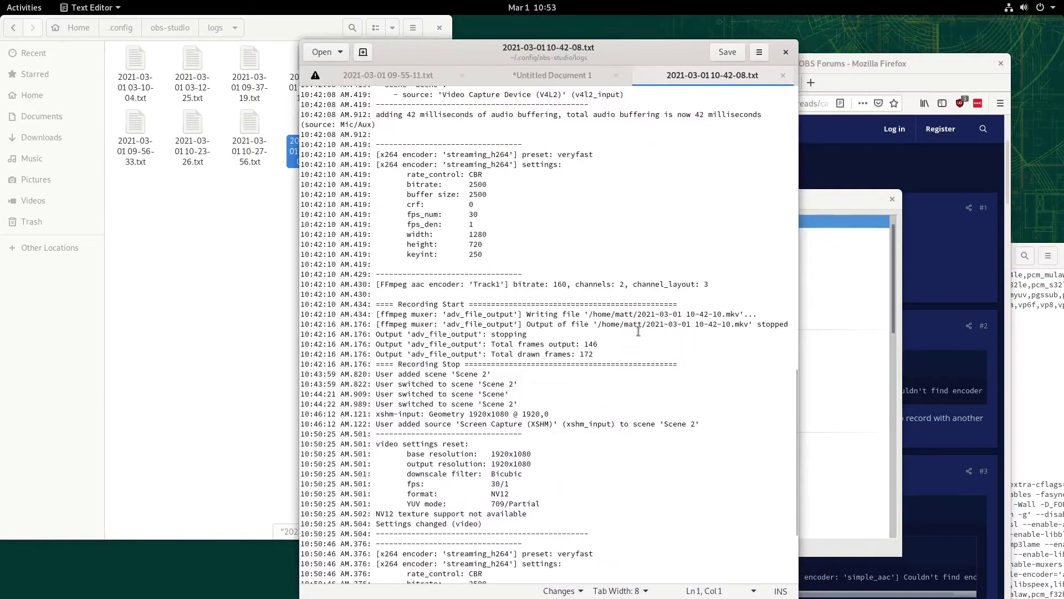
scroll(630, 329, down, 3)
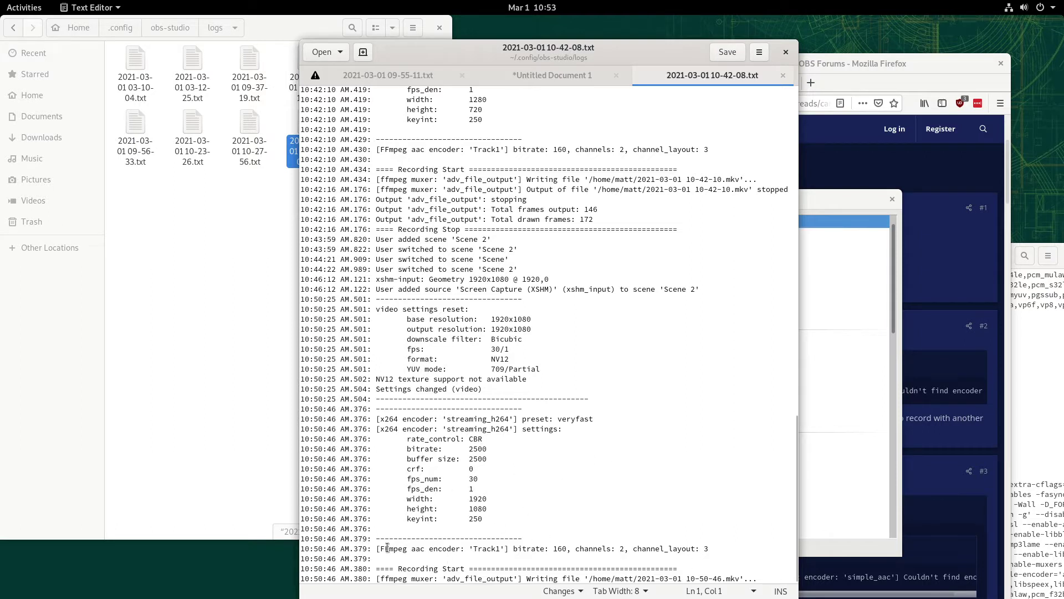
drag(379, 549, 522, 548)
click(197, 311)
right_click(152, 134)
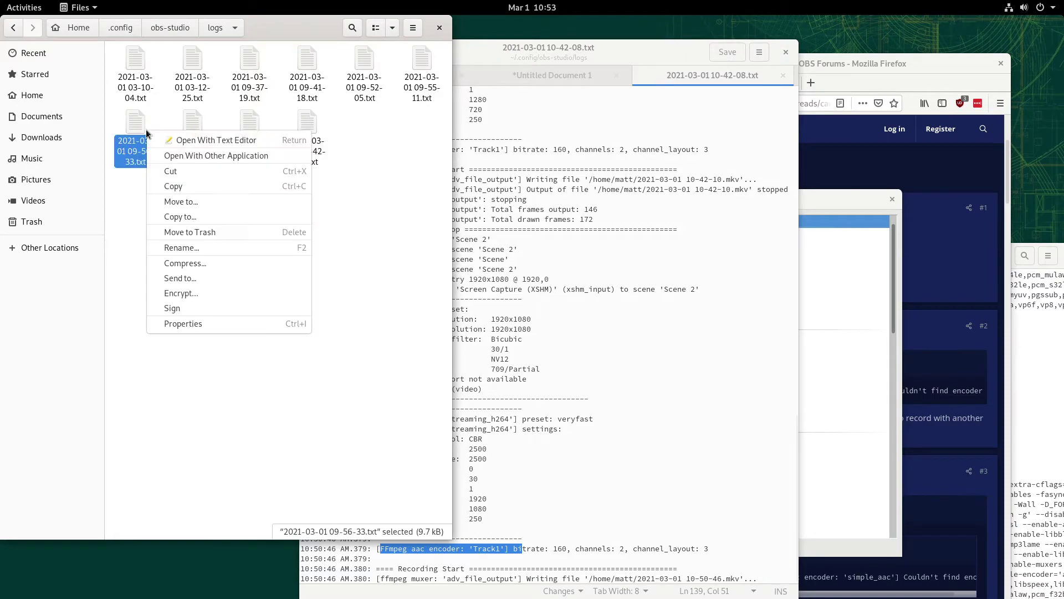
click(208, 140)
scroll(564, 382, down, 10)
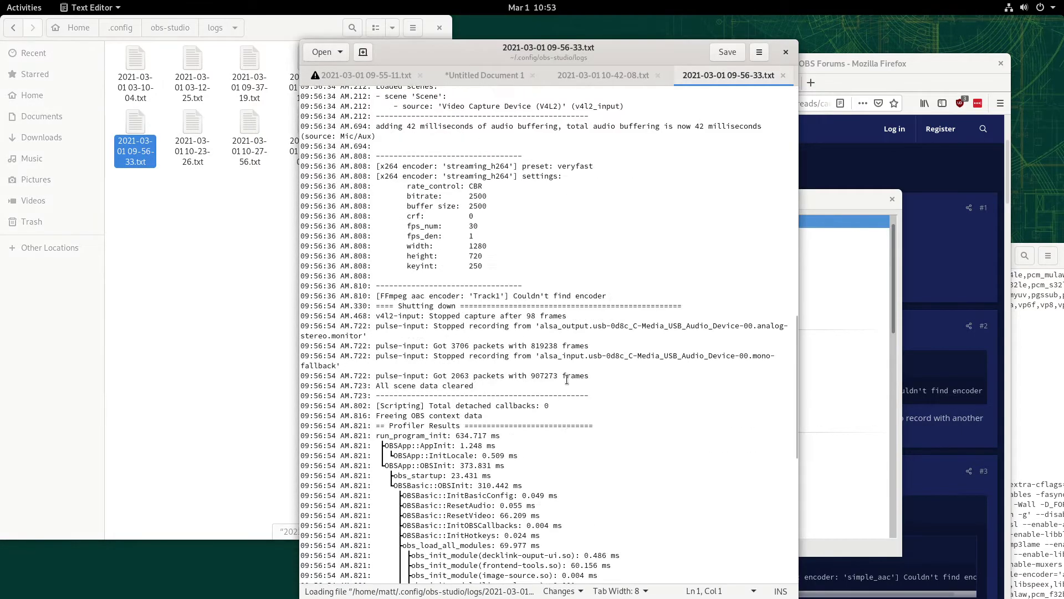
scroll(565, 381, down, 5)
scroll(564, 382, down, 5)
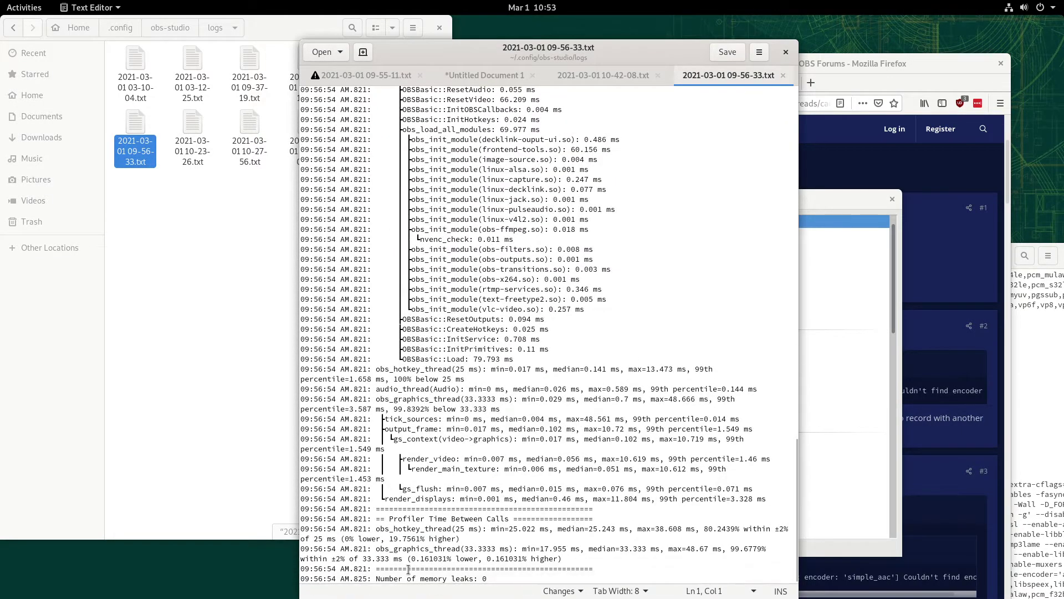
- Open the 10-27-56 and 09-52-05 logs in Text Editor as well
click(172, 311)
right_click(248, 126)
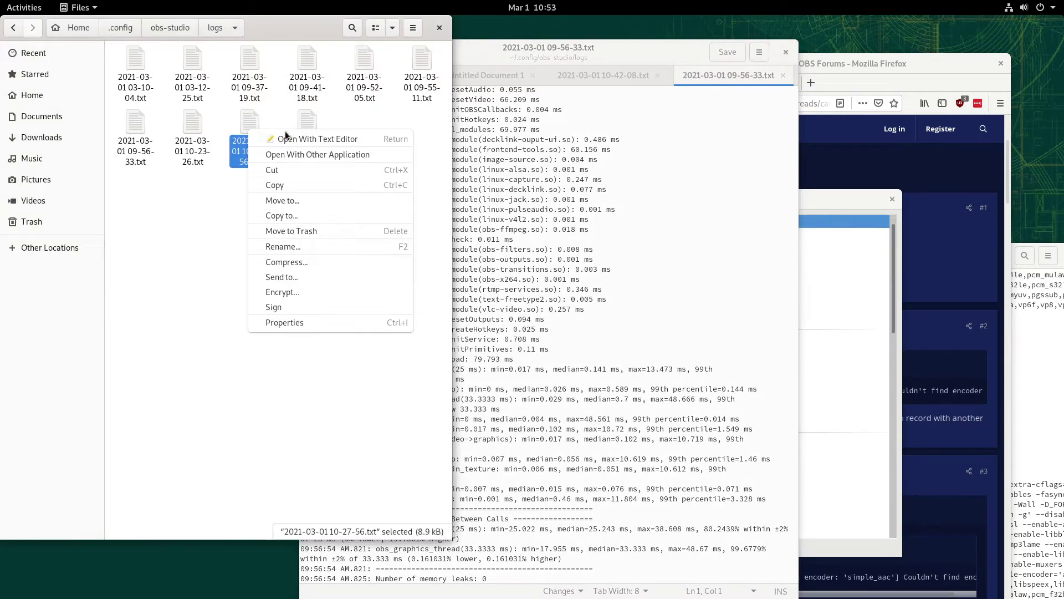
click(296, 139)
scroll(773, 119, down, 5)
scroll(772, 119, down, 5)
scroll(772, 119, down, 5)
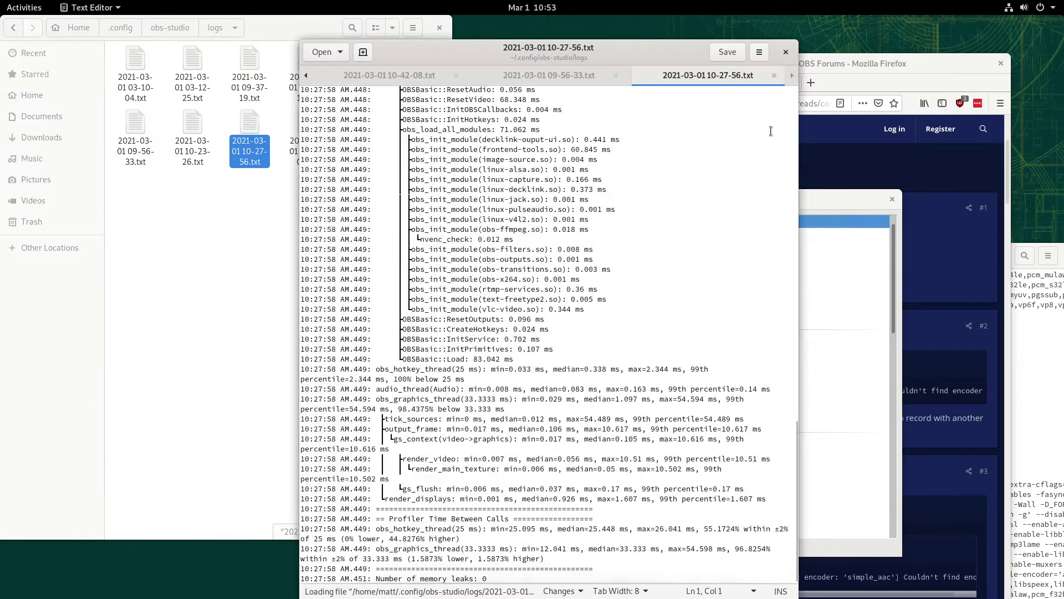
click(283, 109)
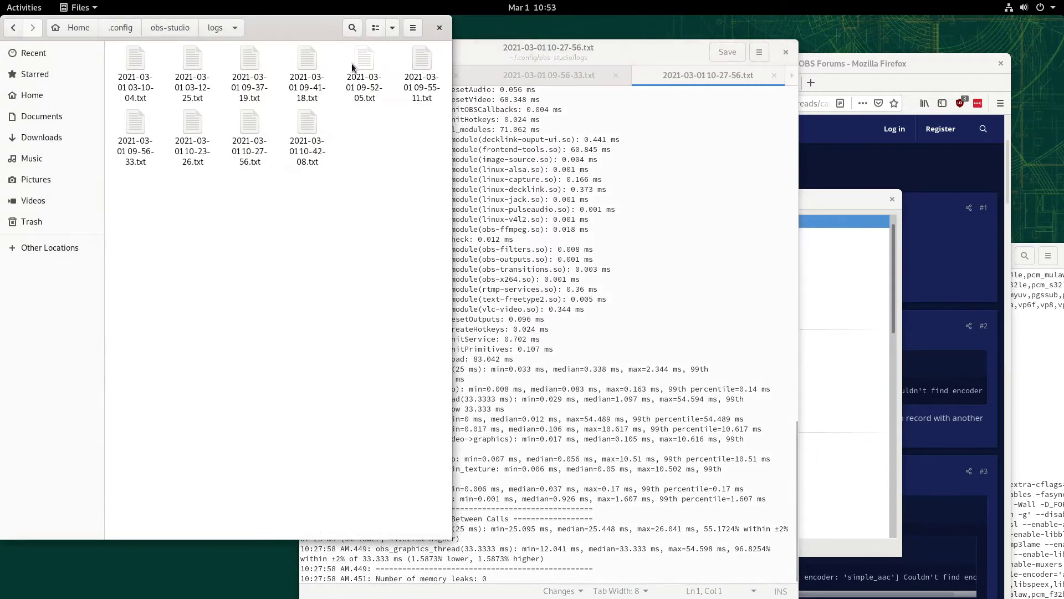
right_click(371, 70)
click(399, 77)
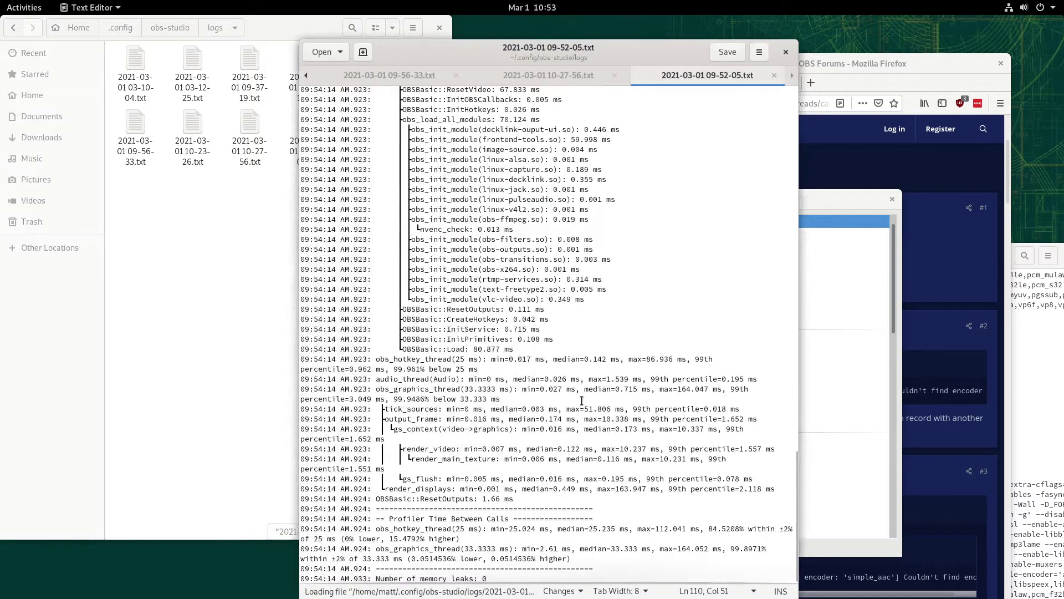
scroll(376, 204, up, 5)
scroll(377, 204, up, 5)
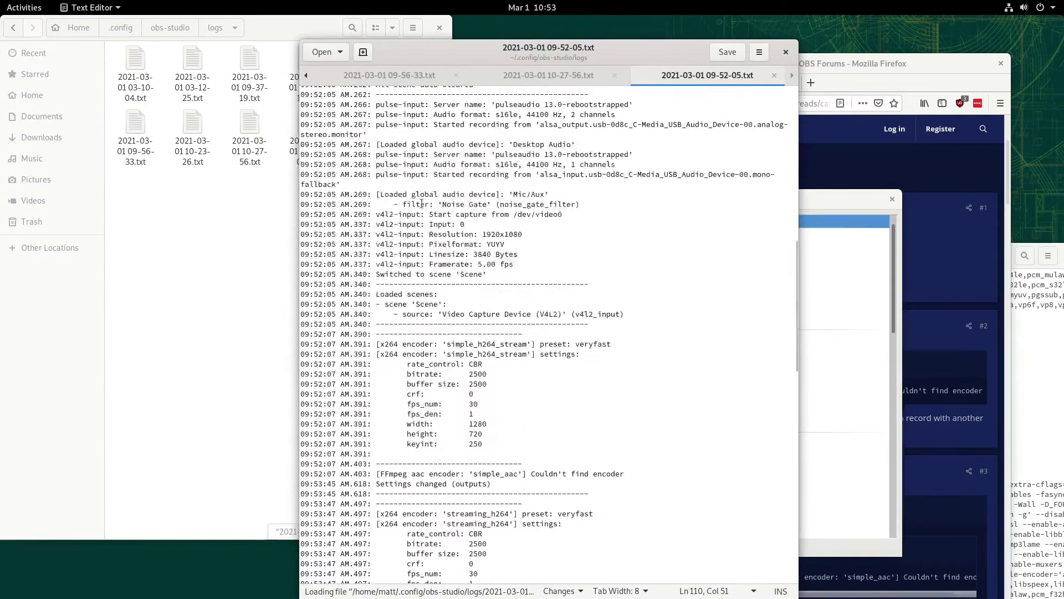
- Highlight the AAC 'Couldn't find encoder' error in the 09-55-11 log, then close the editor
click(183, 264)
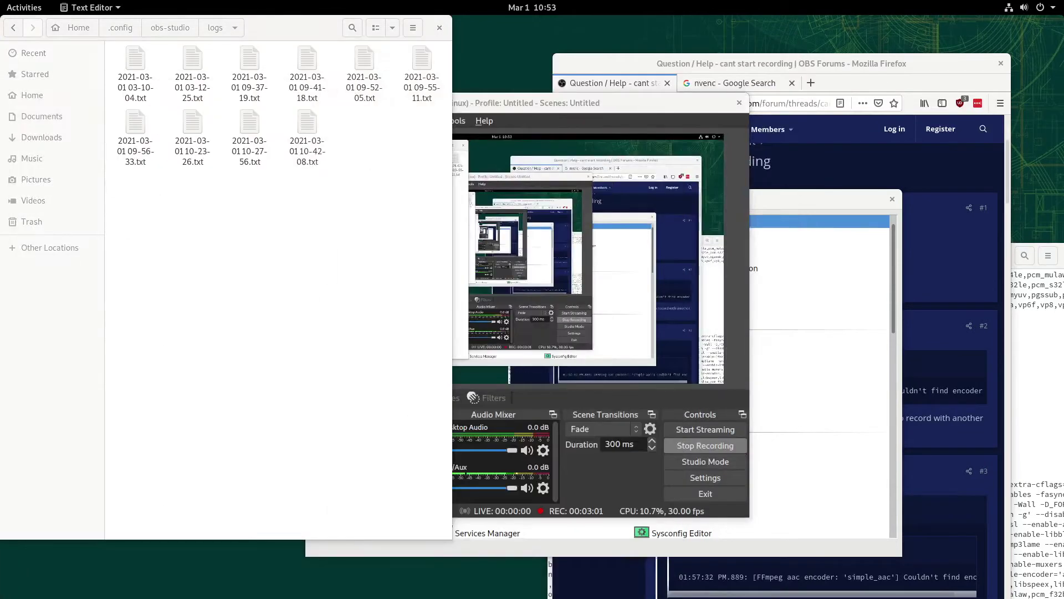
click(220, 225)
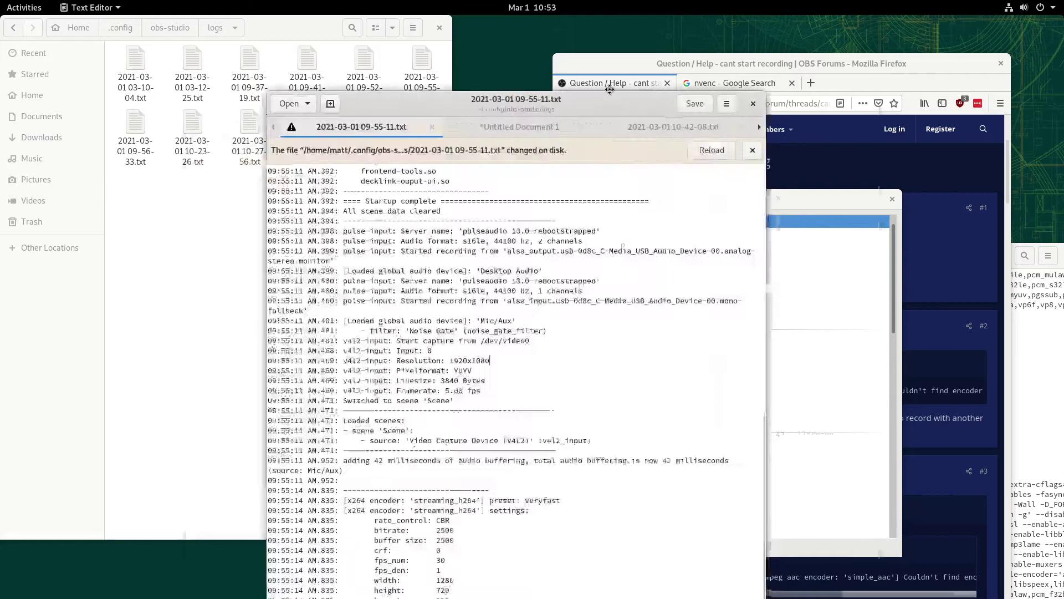
drag(583, 103, 649, 36)
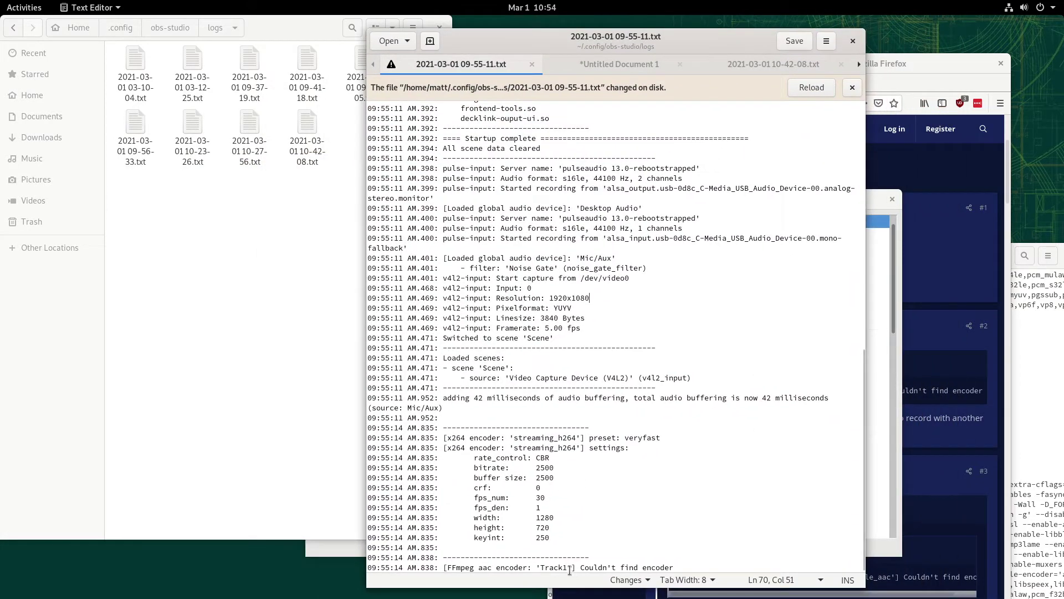
drag(446, 570, 589, 568)
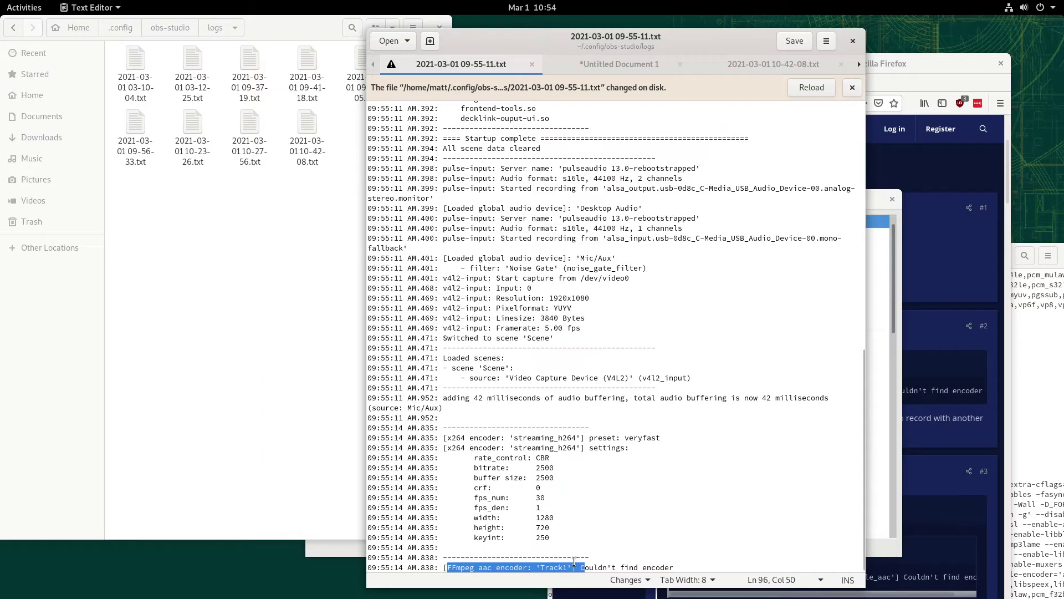
click(564, 563)
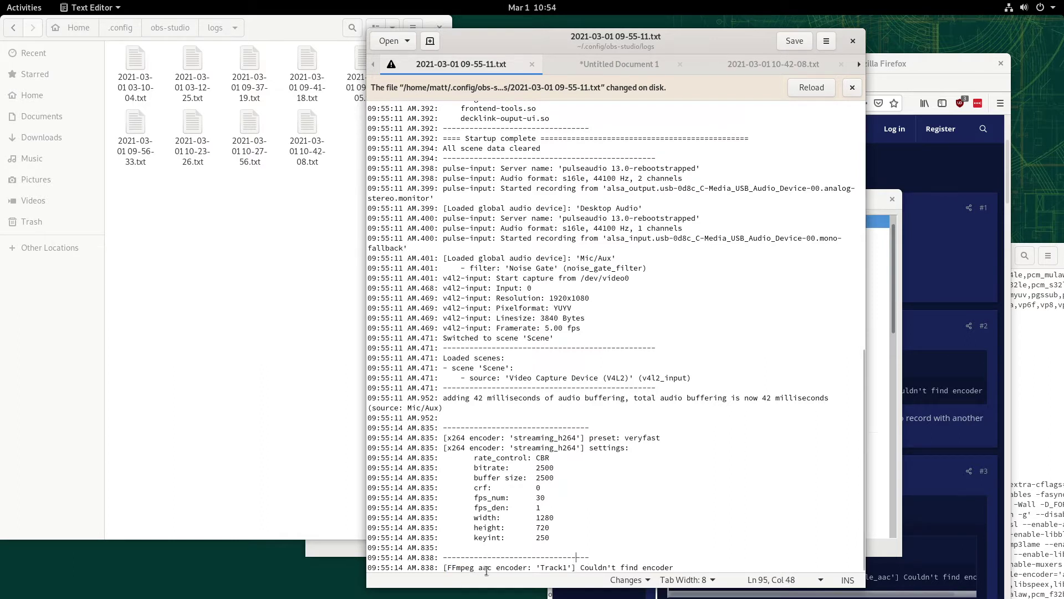
drag(591, 567, 670, 568)
key(super+h)
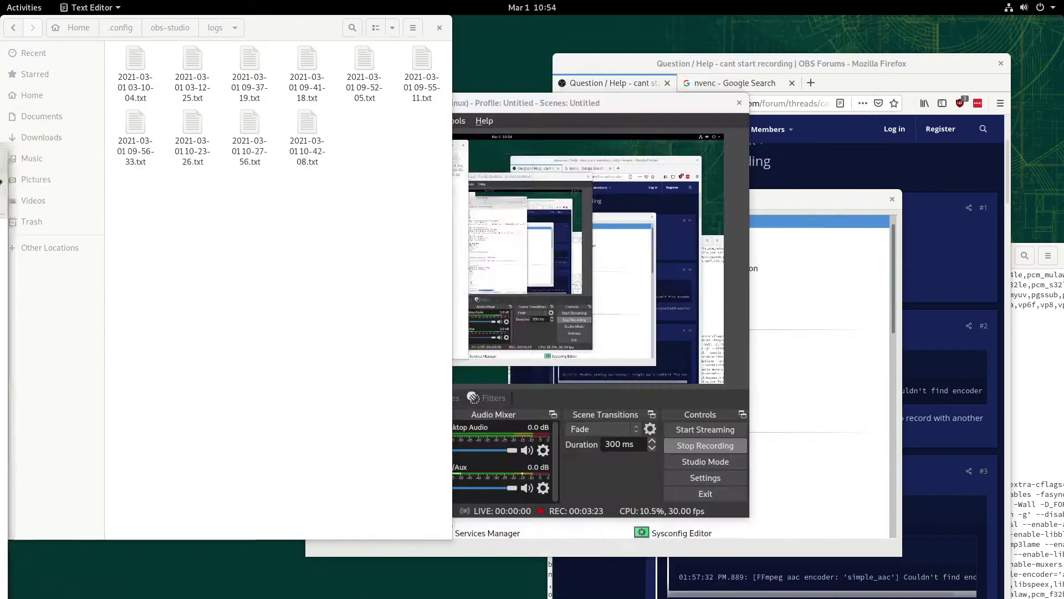
- Hide the log folder, move OBS up-left, and launch Terminal from the app search
key(super+h)
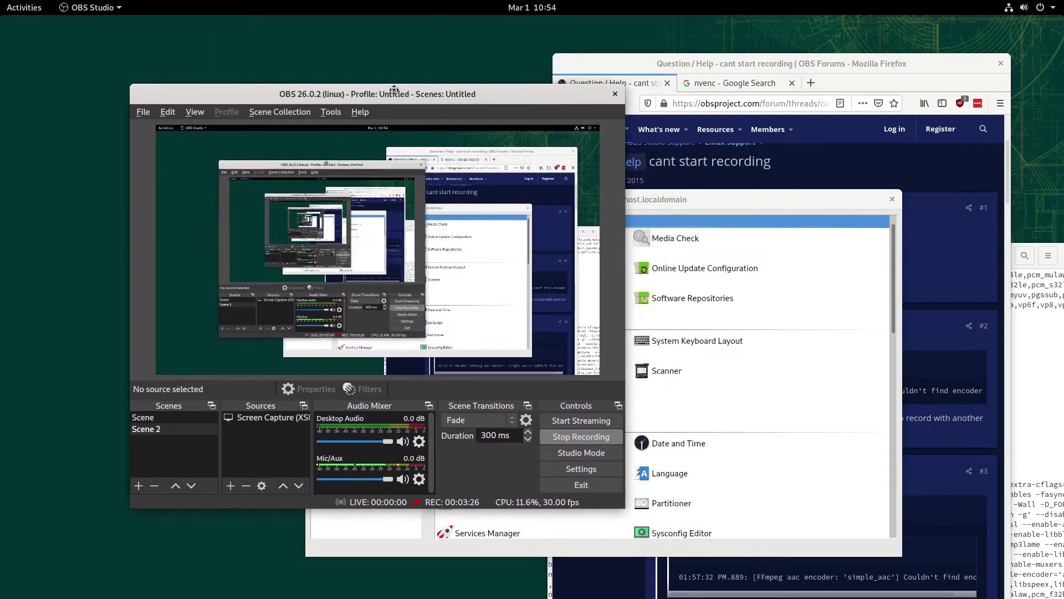
drag(503, 103, 370, 92)
click(838, 68)
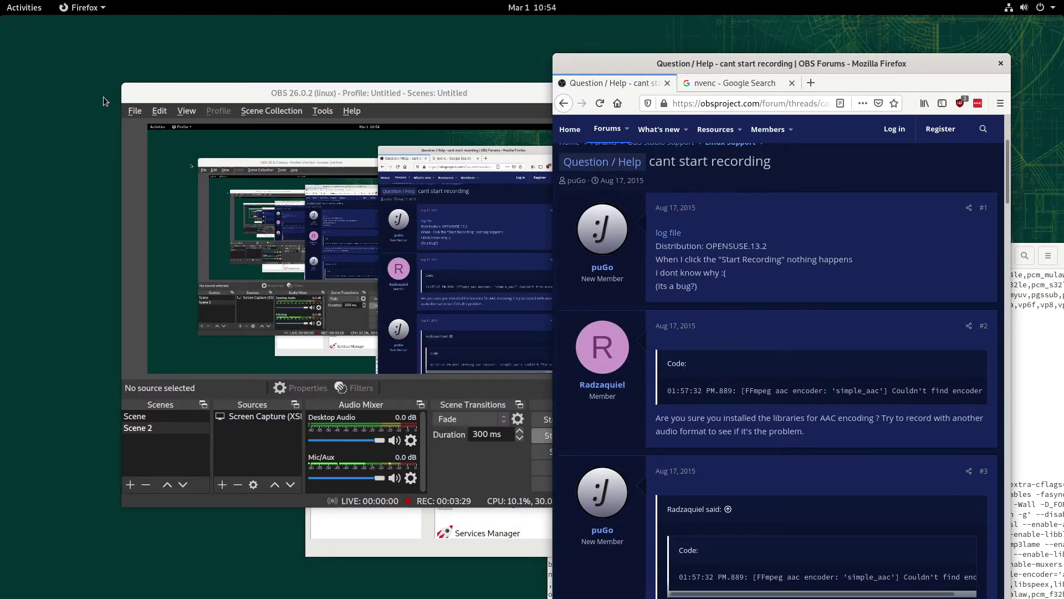
key(super)
text(term)
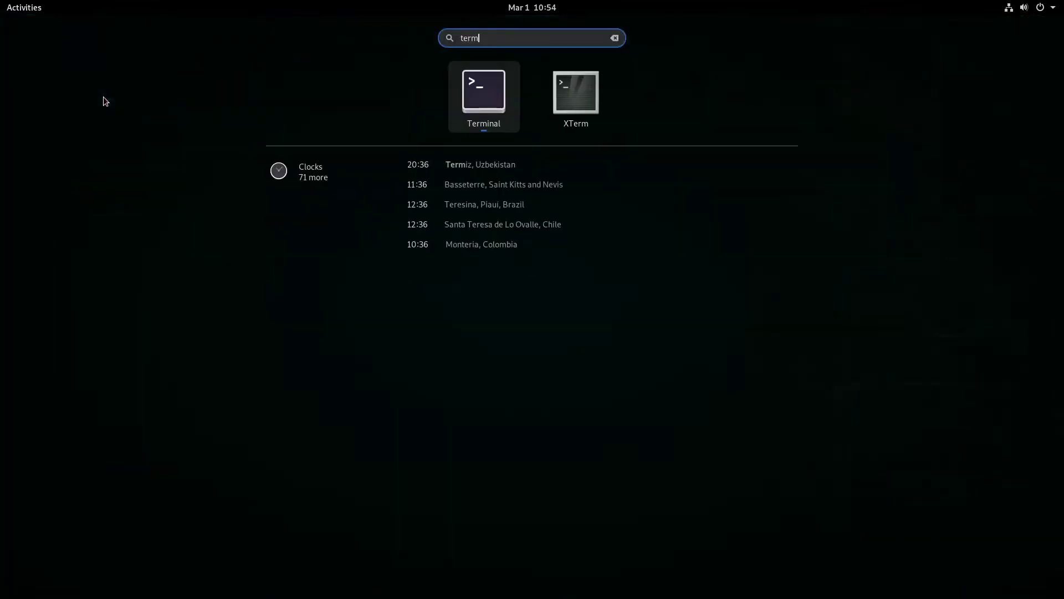
key(Return)
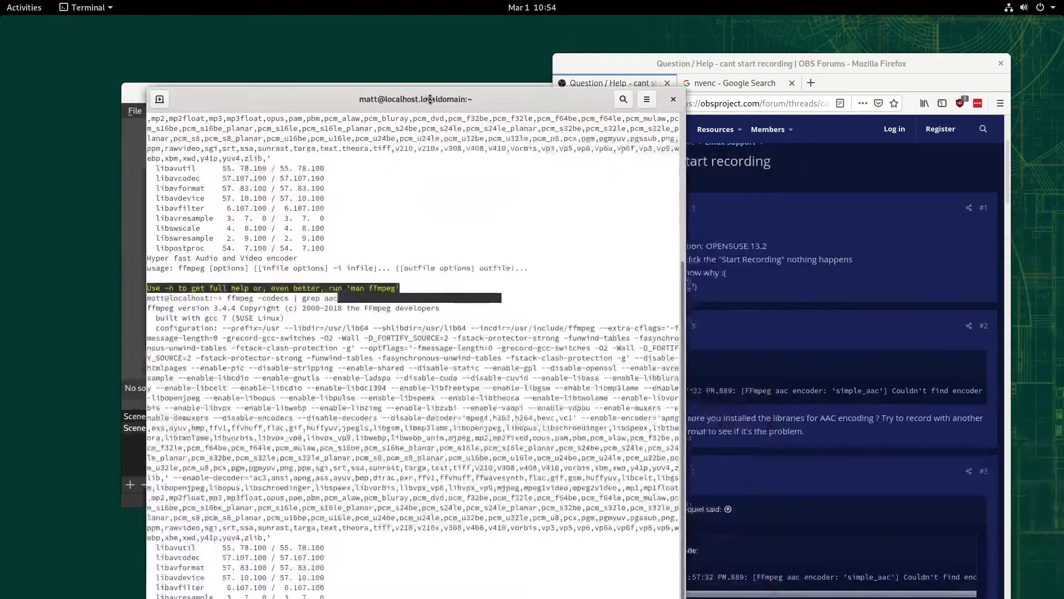
- Highlight the ffmpeg codec command and, maximized, its aac and aac_latm results
drag(826, 256, 447, 75)
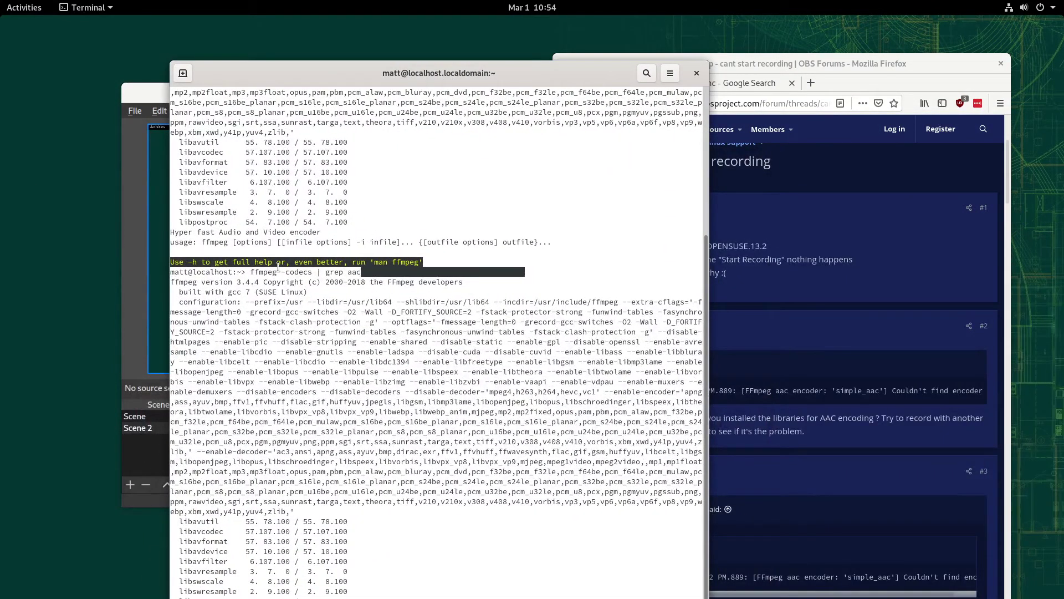
mouse_move(253, 270)
mouse_down()
mouse_move(355, 272)
mouse_move(409, 294)
mouse_up()
click(378, 272)
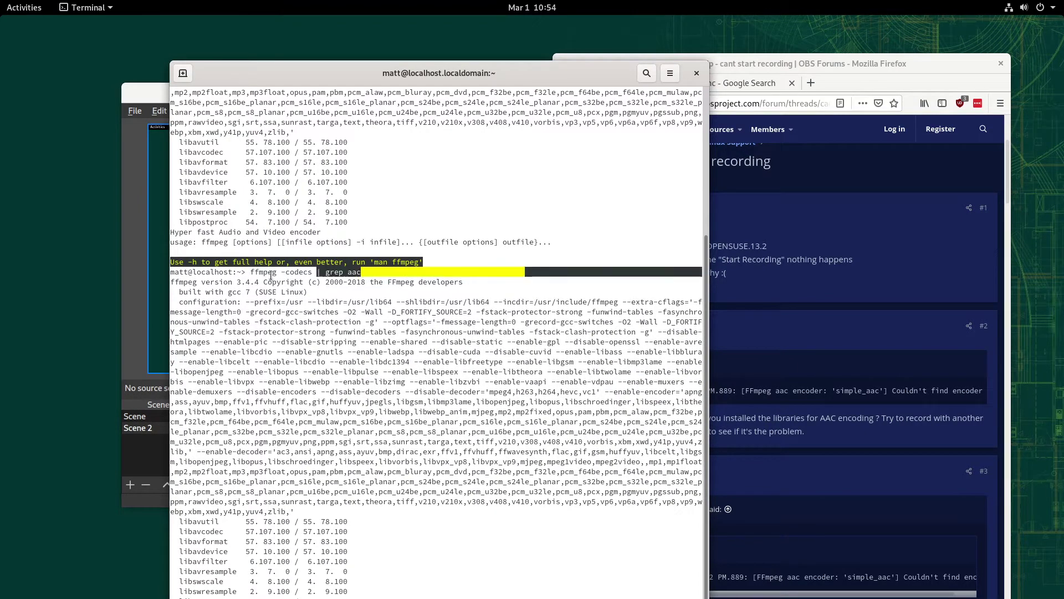
double_click(585, 79)
drag(349, 557, 11, 546)
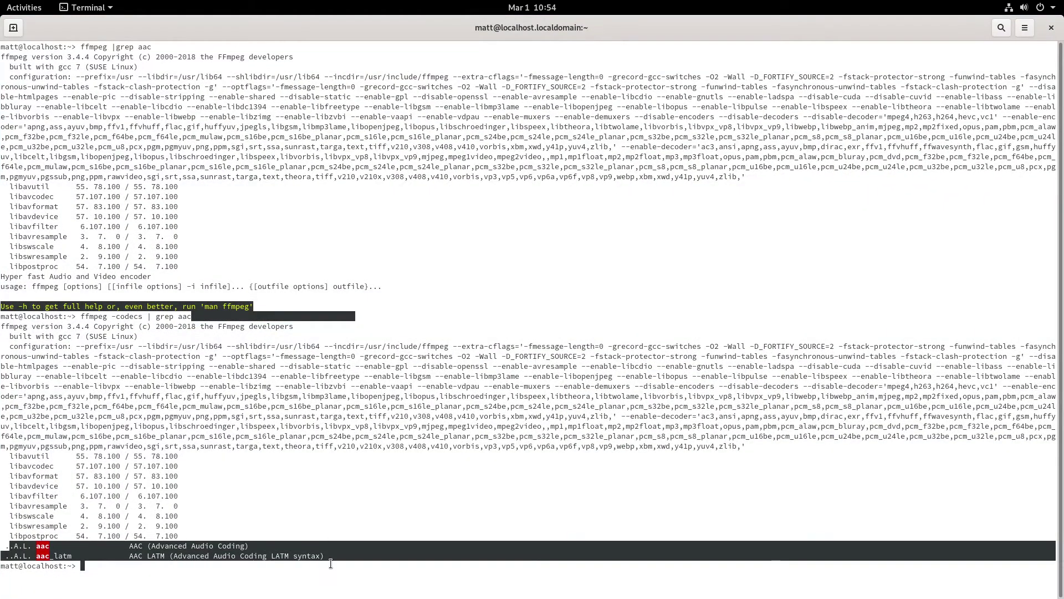
click(362, 562)
drag(353, 558, 47, 445)
click(522, 465)
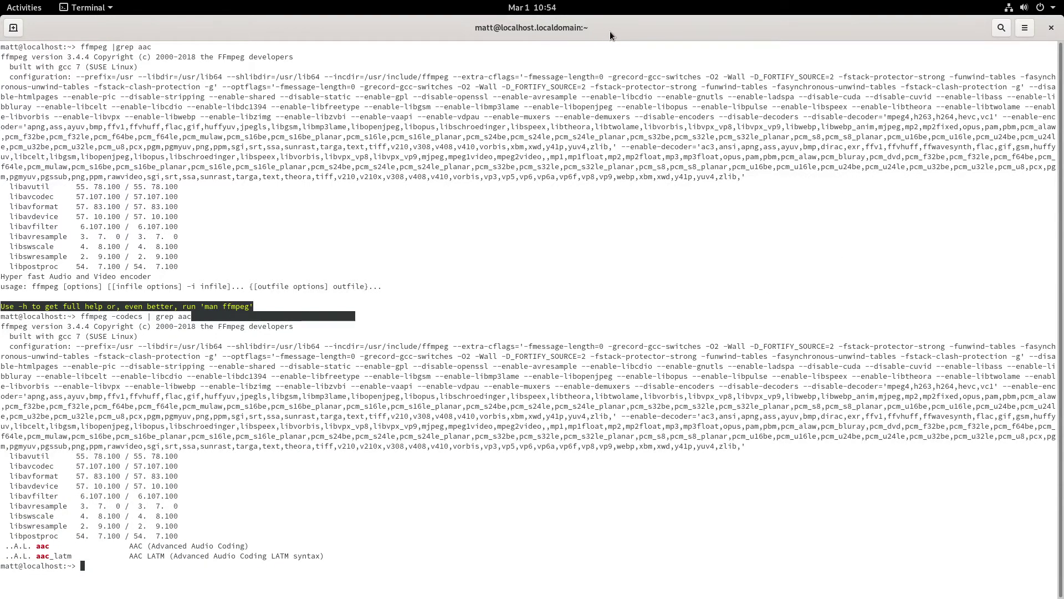
- Restore the terminal to a smaller window, reposition it, then close it
drag(634, 38, 597, 75)
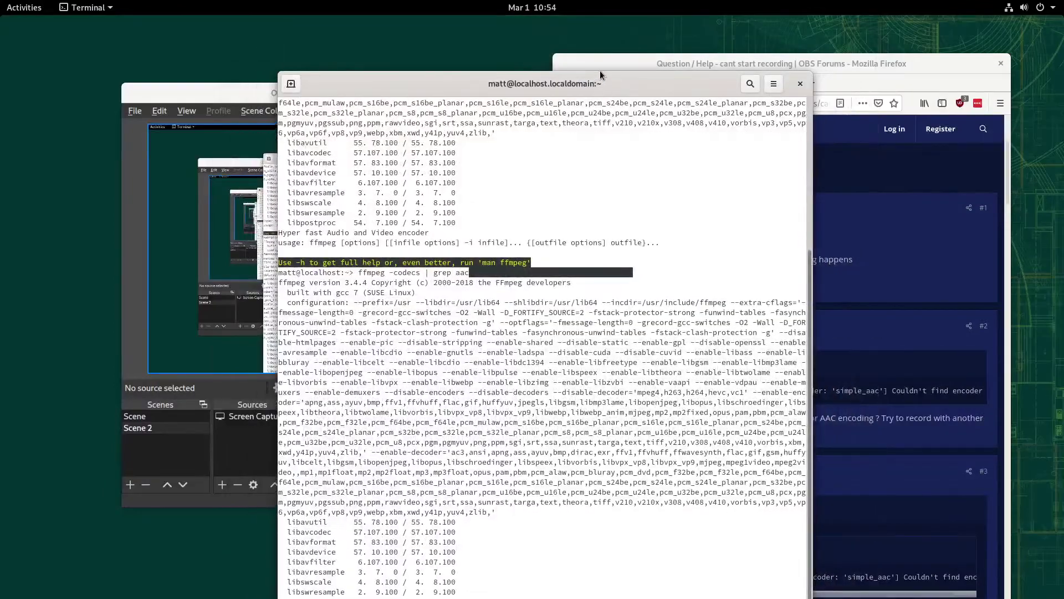
drag(585, 75, 510, 168)
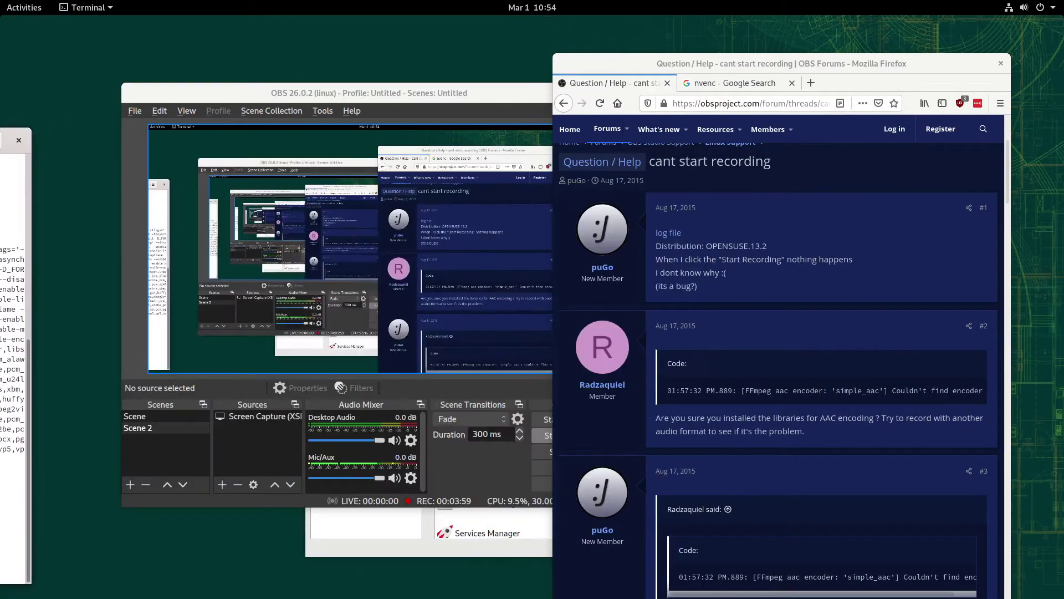
mouse_move(509, 167)
mouse_down()
mouse_move(657, 136)
mouse_move(34, 70)
mouse_up()
key(super+h)
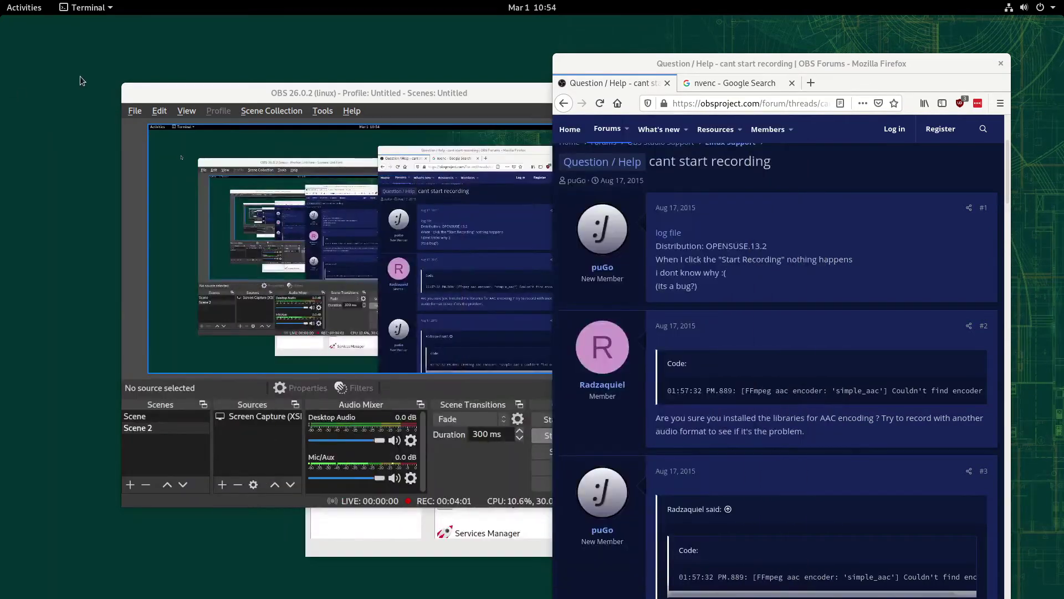
- Switch to YaST Control Center from the activities overview and move it up-left
click(24, 7)
click(661, 366)
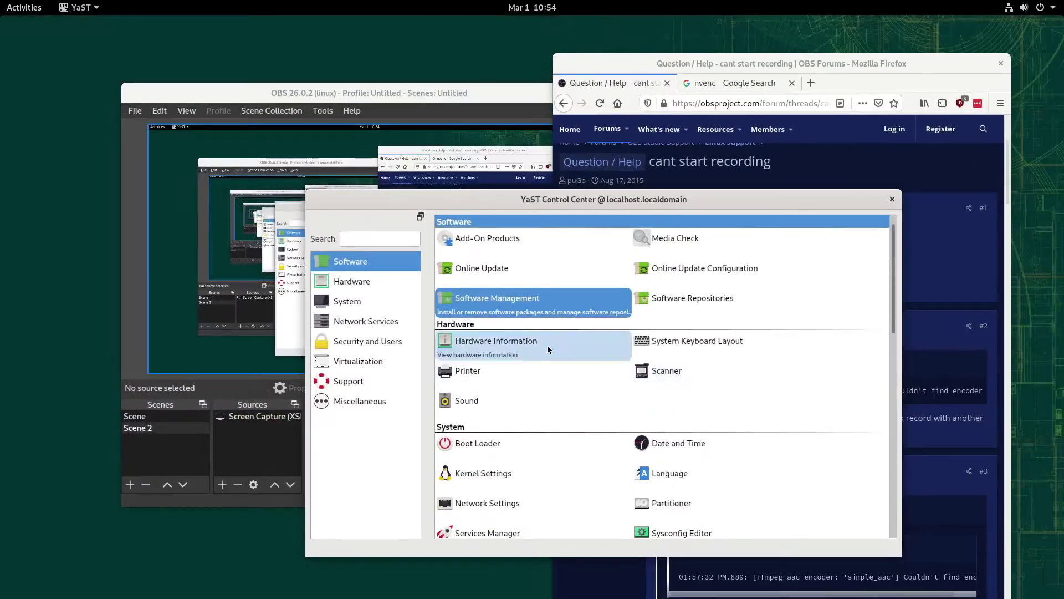
drag(593, 204, 546, 144)
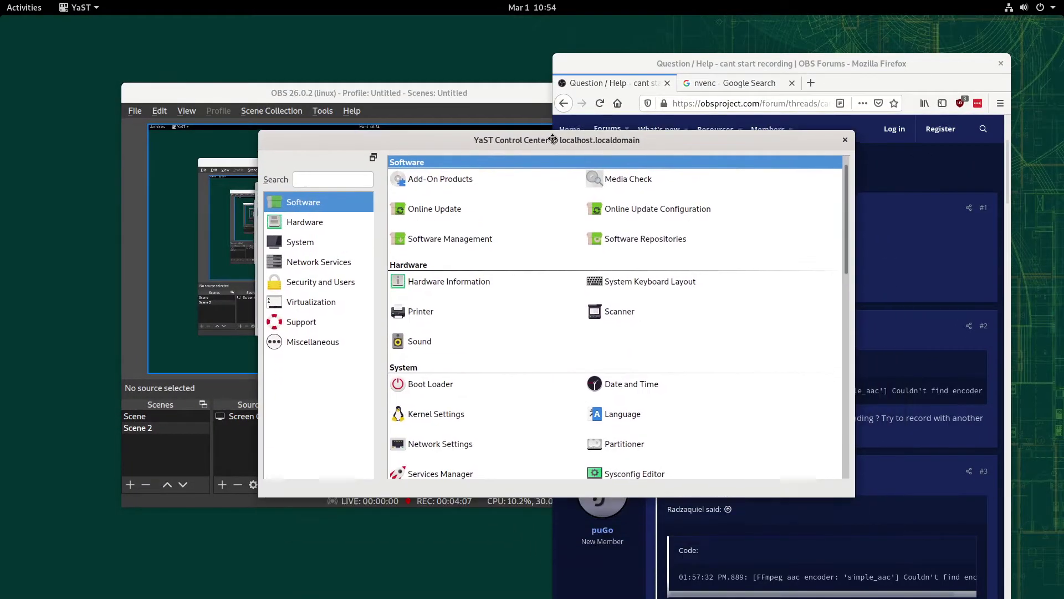
- Launch Software Management, let repositories load, check the Configuration menu, then return to the forum
click(470, 242)
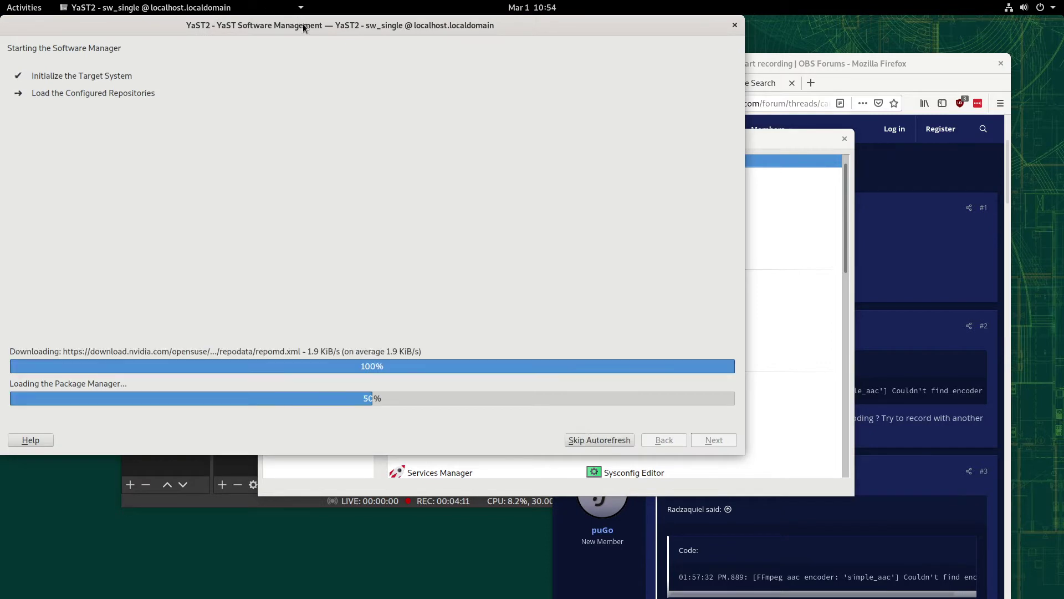
drag(304, 28, 403, 64)
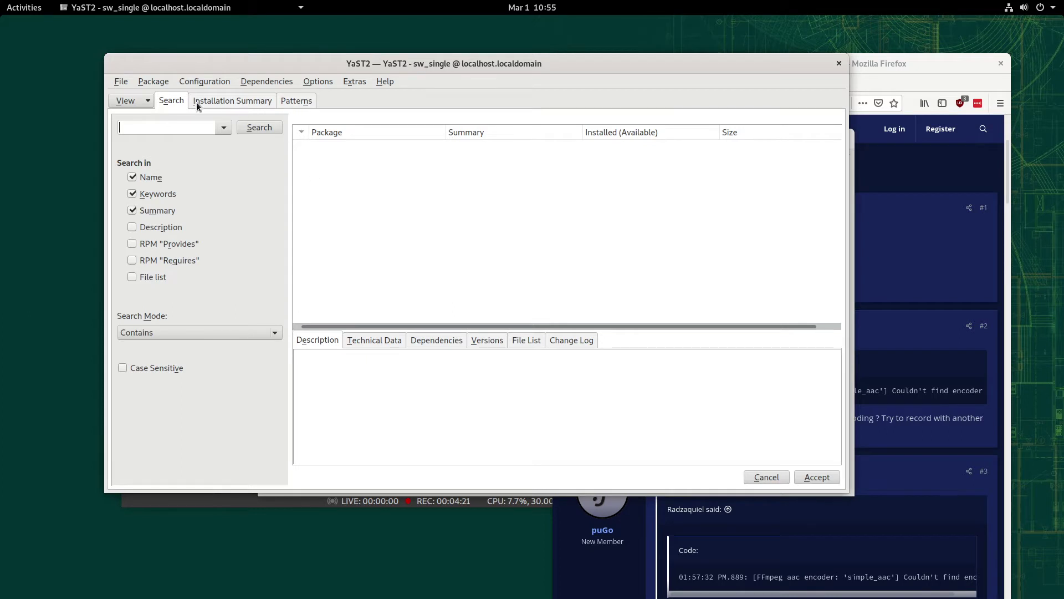
click(157, 85)
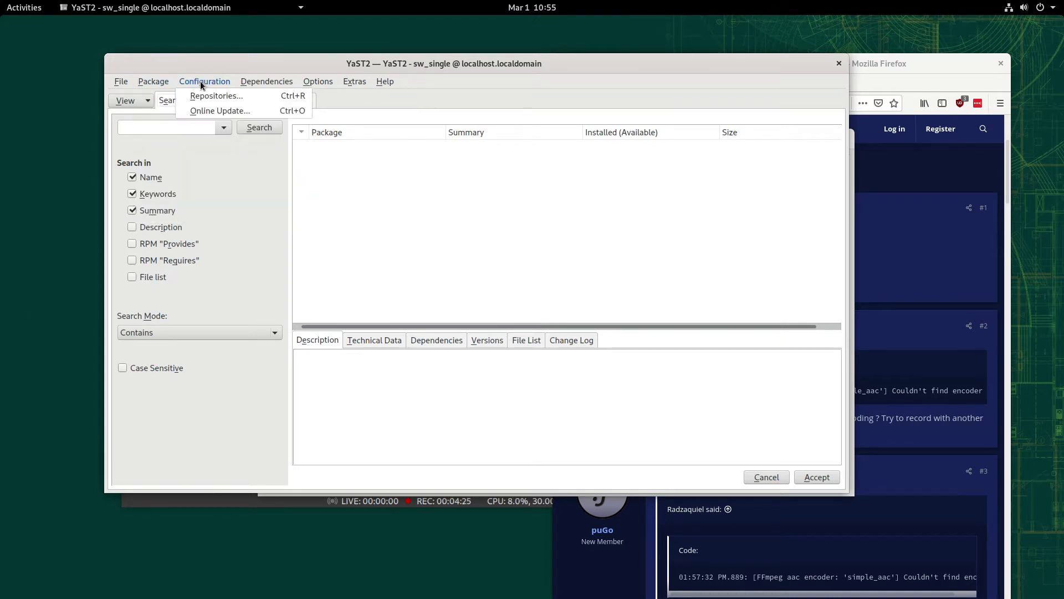
click(920, 197)
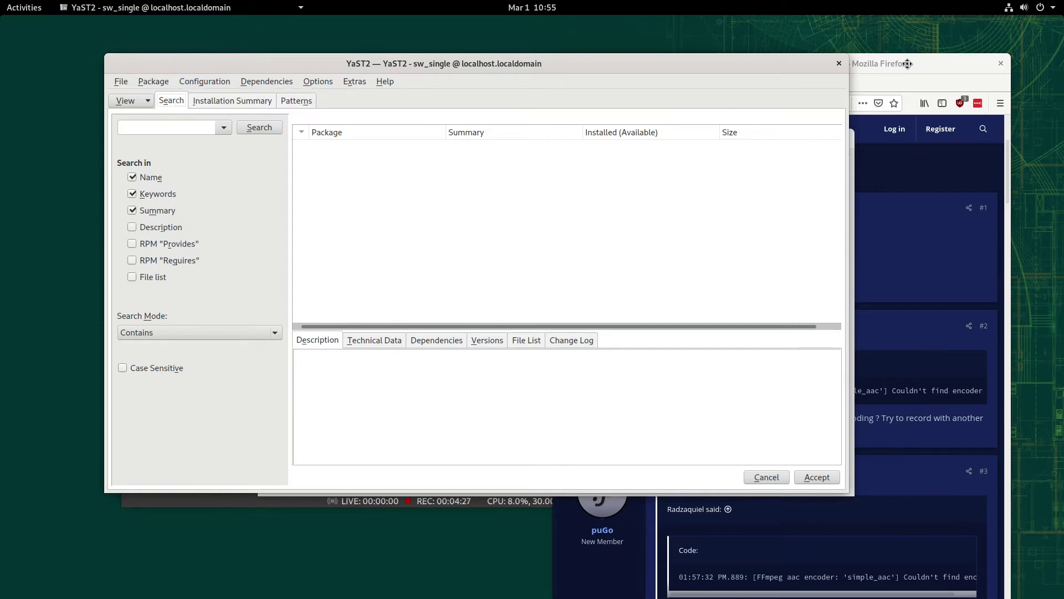
click(907, 63)
- Maximize the SOLVED post and highlight its passages on Packman ffmpeg and the OpenSUSE repository
double_click(907, 63)
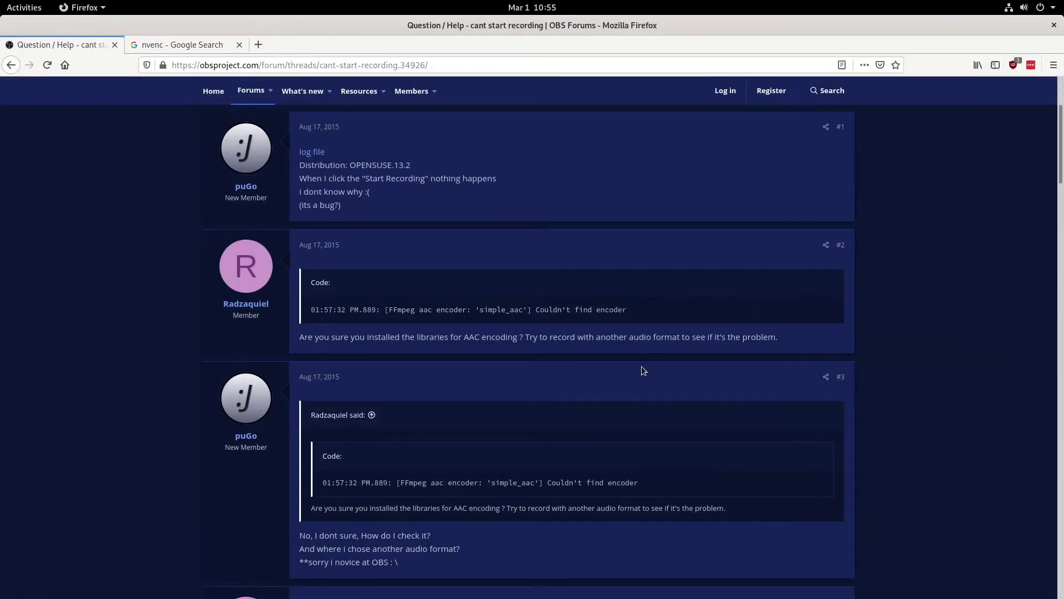
scroll(641, 366, down, 3)
scroll(627, 386, down, 2)
scroll(625, 383, down, 3)
scroll(553, 418, down, 4)
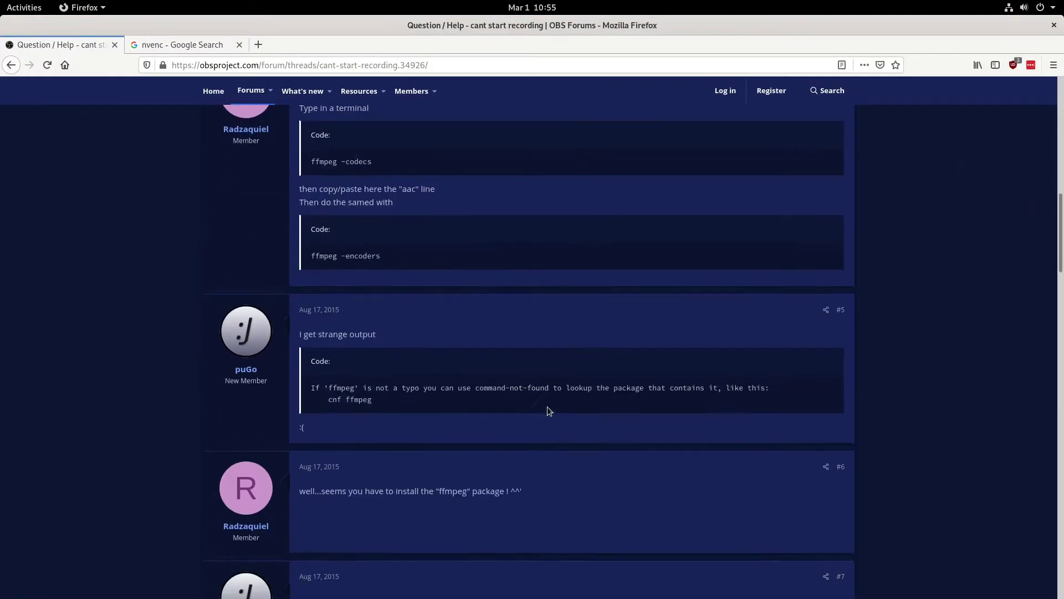
scroll(546, 408, down, 3)
scroll(525, 405, down, 4)
scroll(587, 345, up, 3)
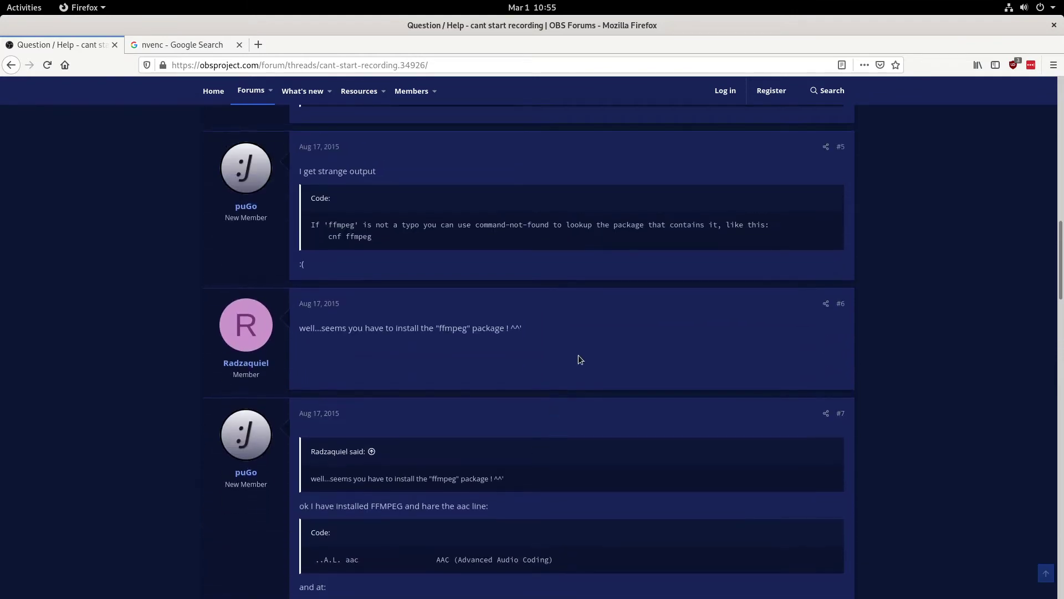
scroll(592, 363, down, 2)
scroll(589, 383, down, 2)
scroll(576, 383, down, 3)
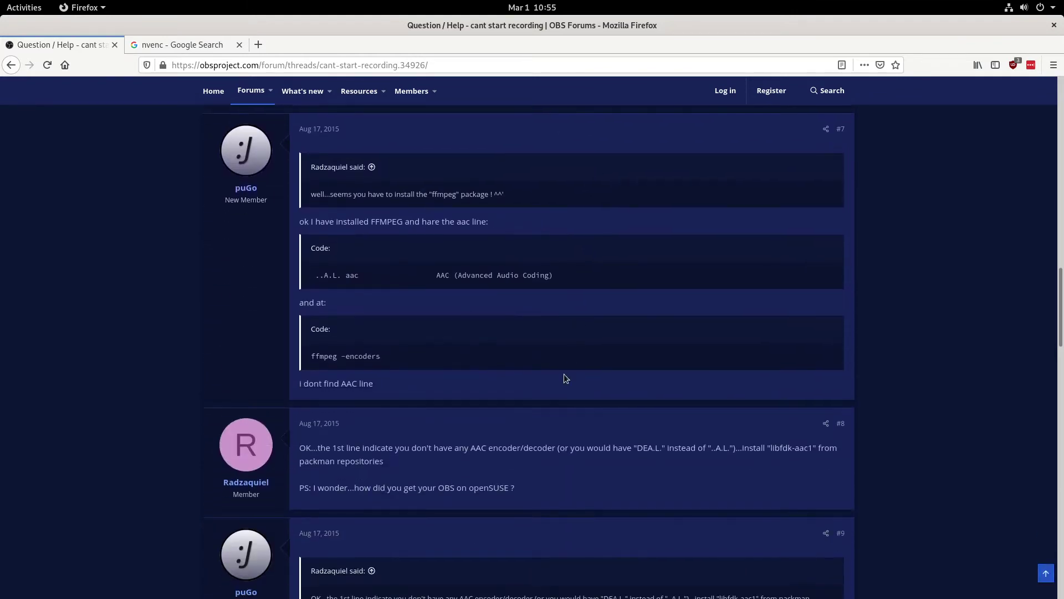
scroll(564, 375, down, 3)
scroll(573, 383, down, 3)
scroll(563, 386, down, 4)
scroll(554, 385, down, 2)
scroll(583, 441, down, 3)
scroll(596, 378, down, 3)
scroll(605, 425, down, 4)
scroll(603, 399, up, 2)
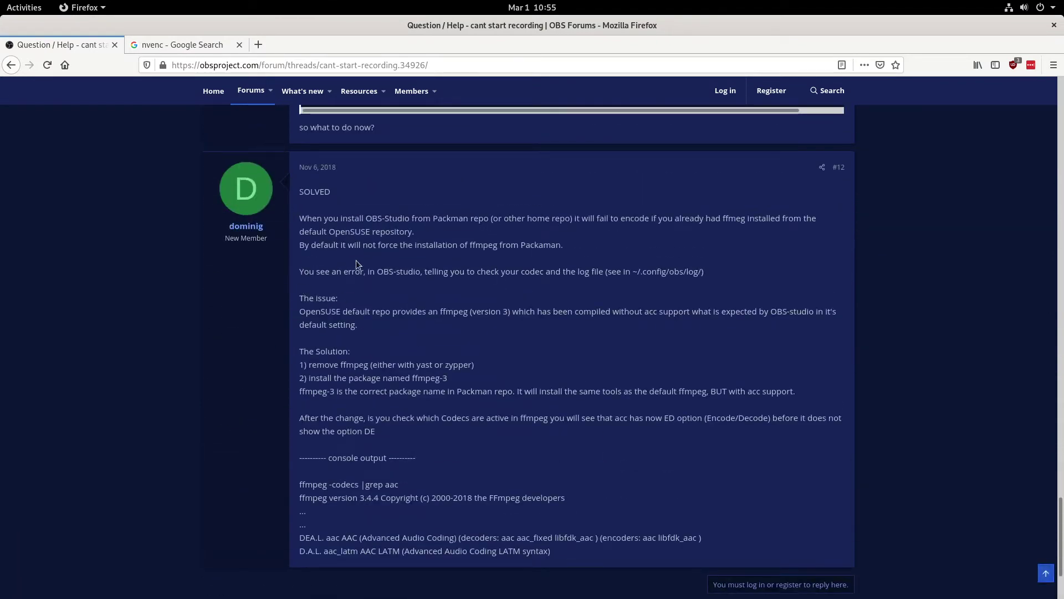
drag(311, 248, 462, 247)
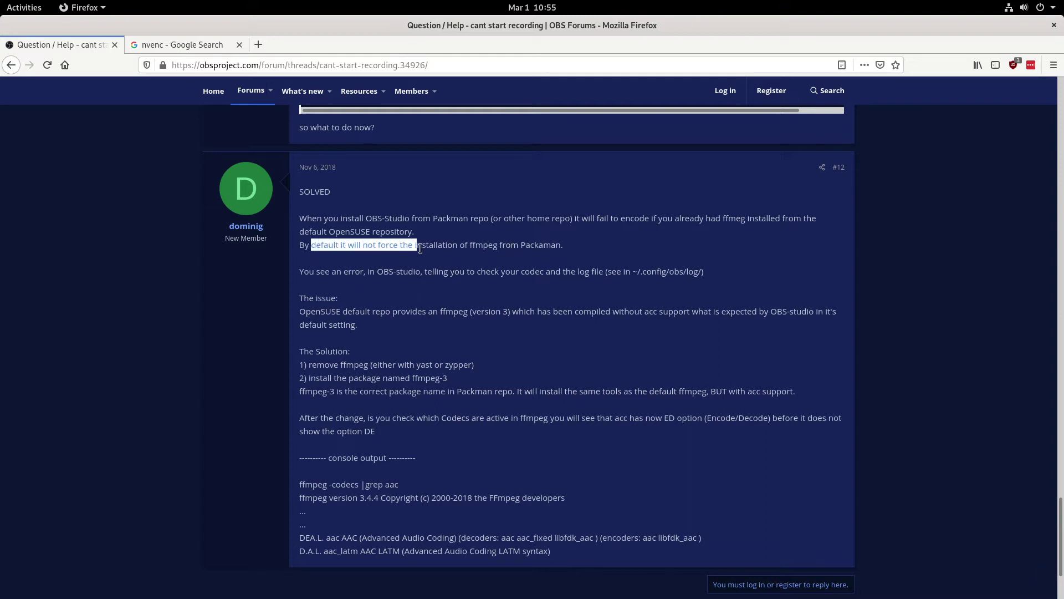
click(416, 232)
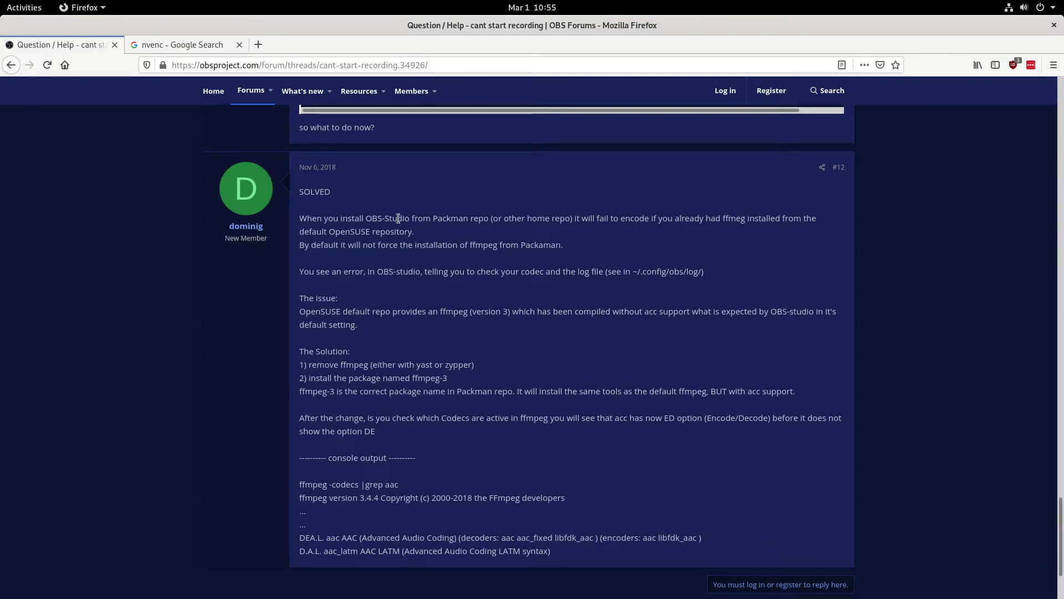
triple_click(391, 230)
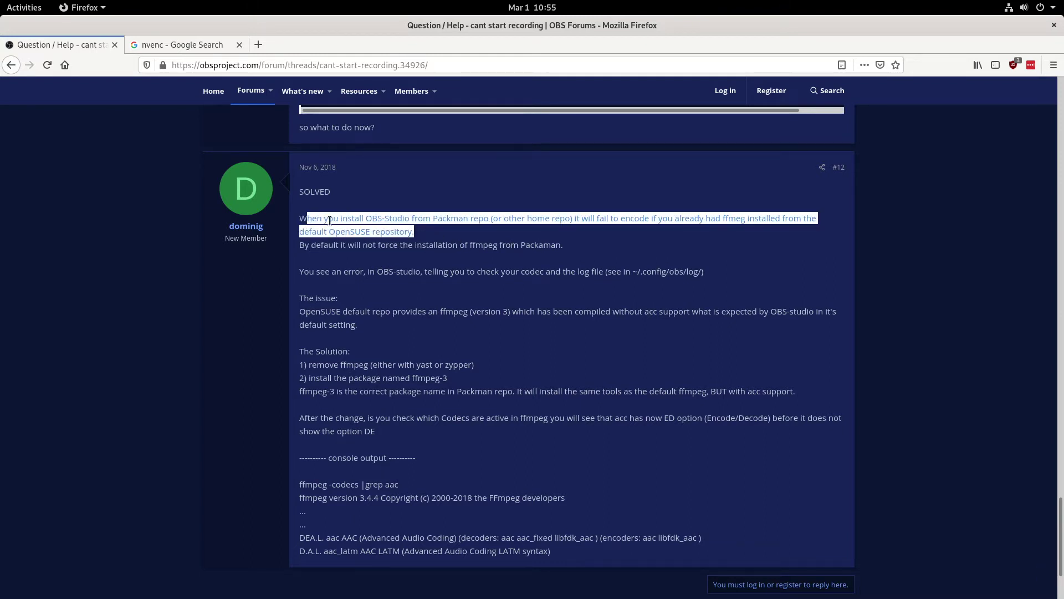
click(316, 219)
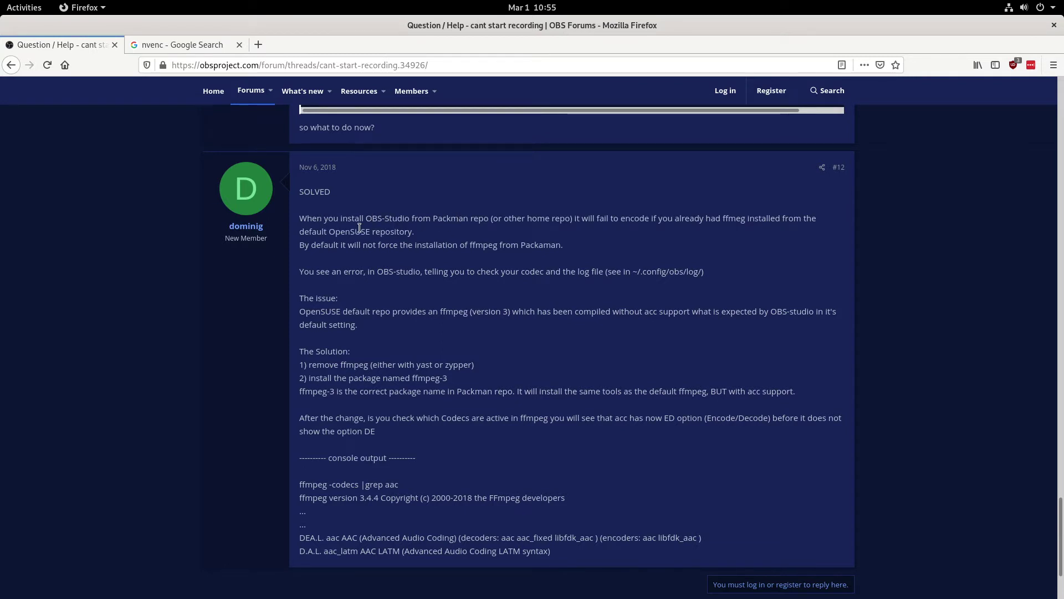
drag(417, 219, 705, 232)
click(516, 243)
drag(620, 219, 767, 215)
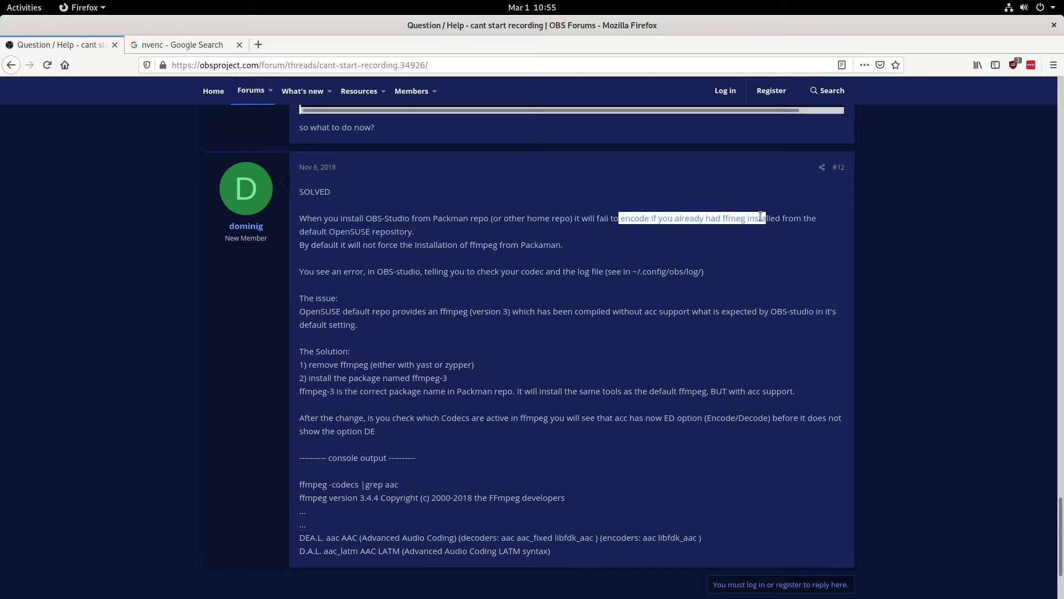
click(758, 219)
drag(328, 231, 406, 233)
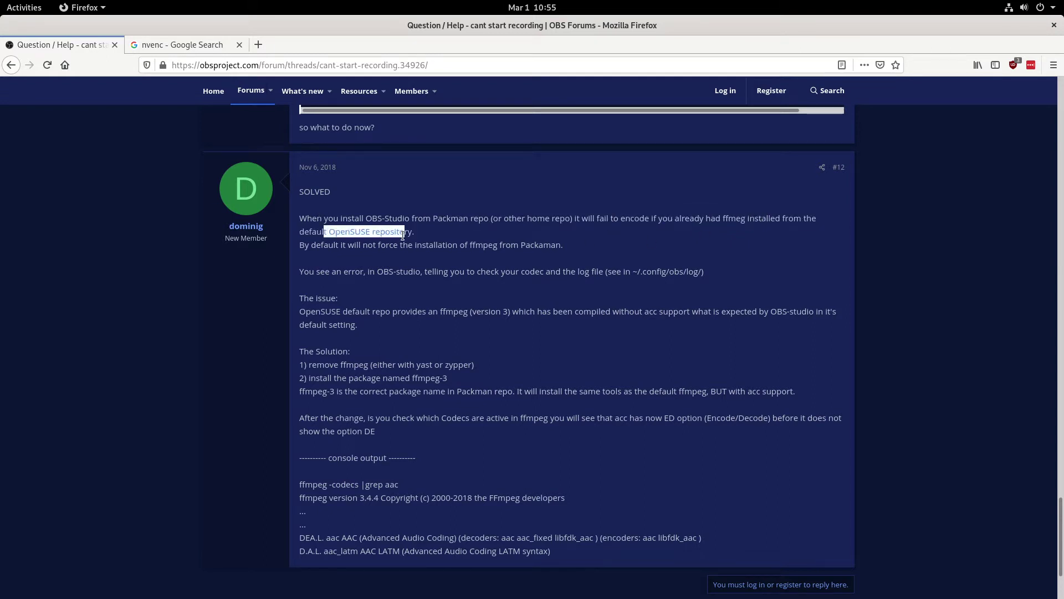
click(442, 239)
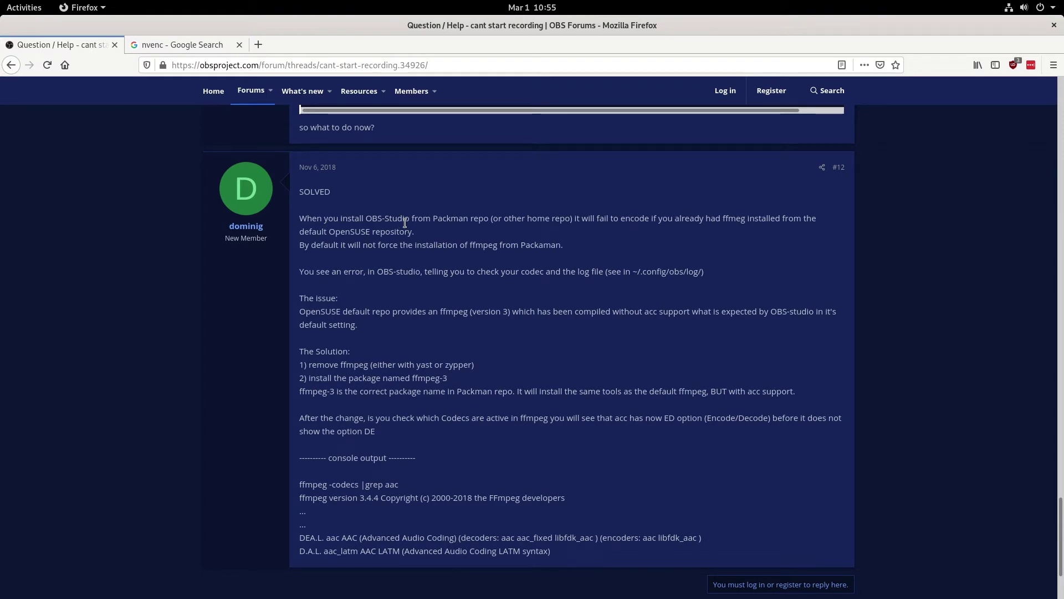
- Highlight the terminal's codec output up to aac_latm, switching back and forth with the forum
key(alt+Tab)
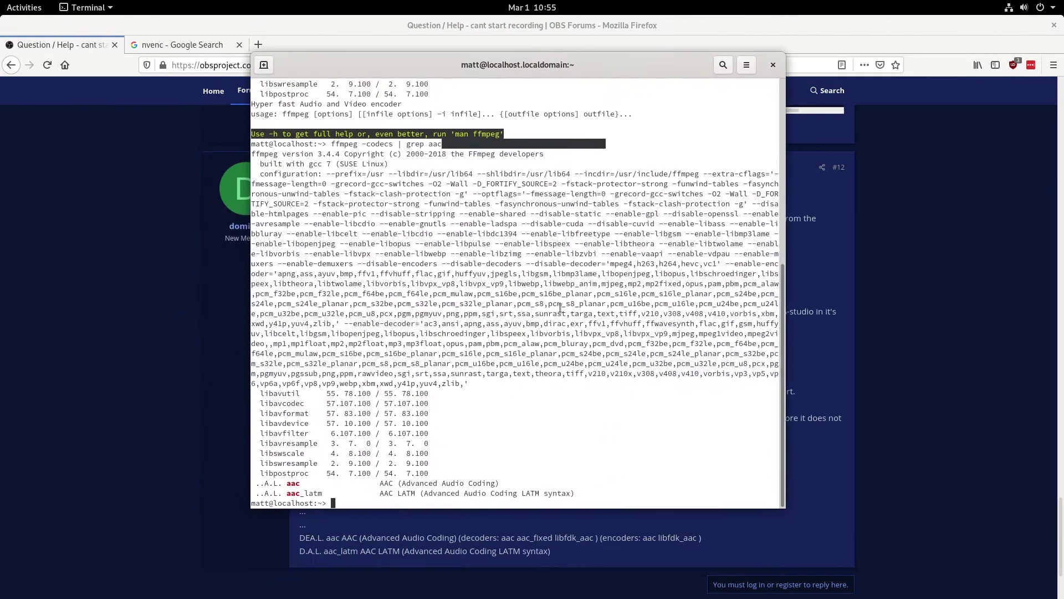
drag(554, 500, 197, 386)
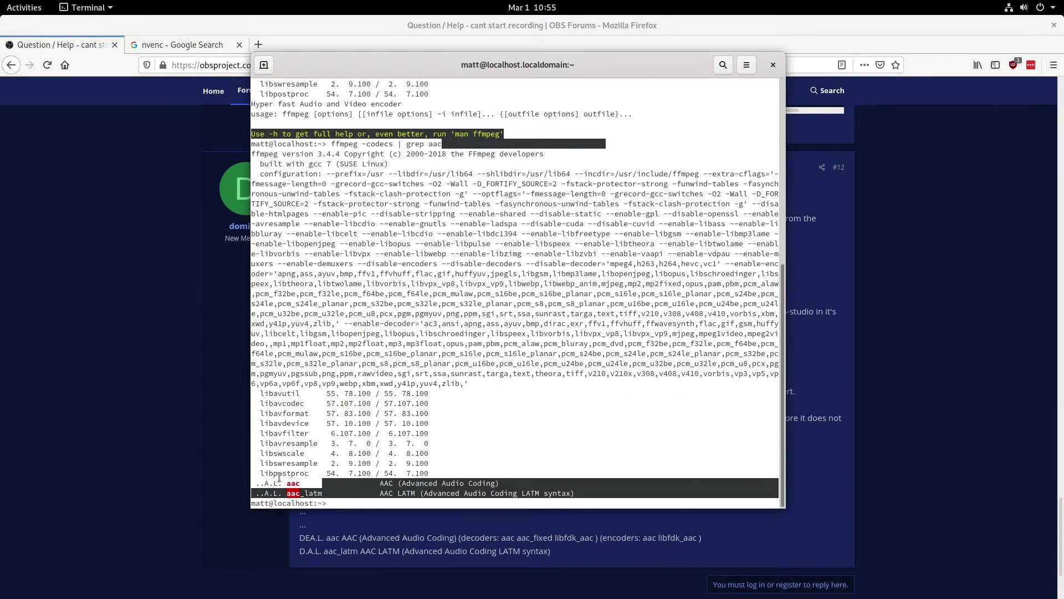
drag(197, 387, 201, 324)
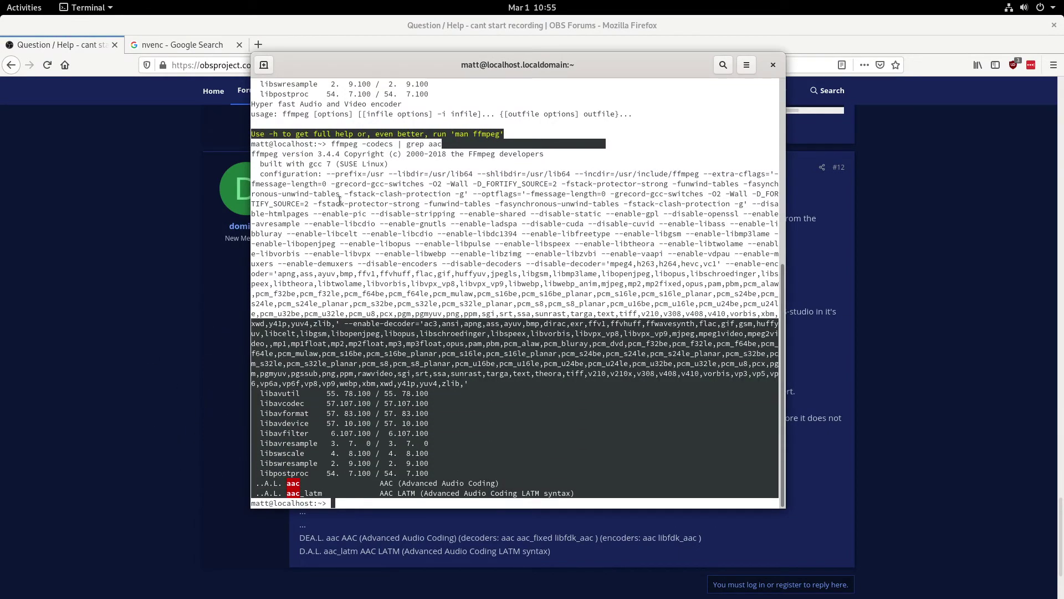
middle_click(547, 68)
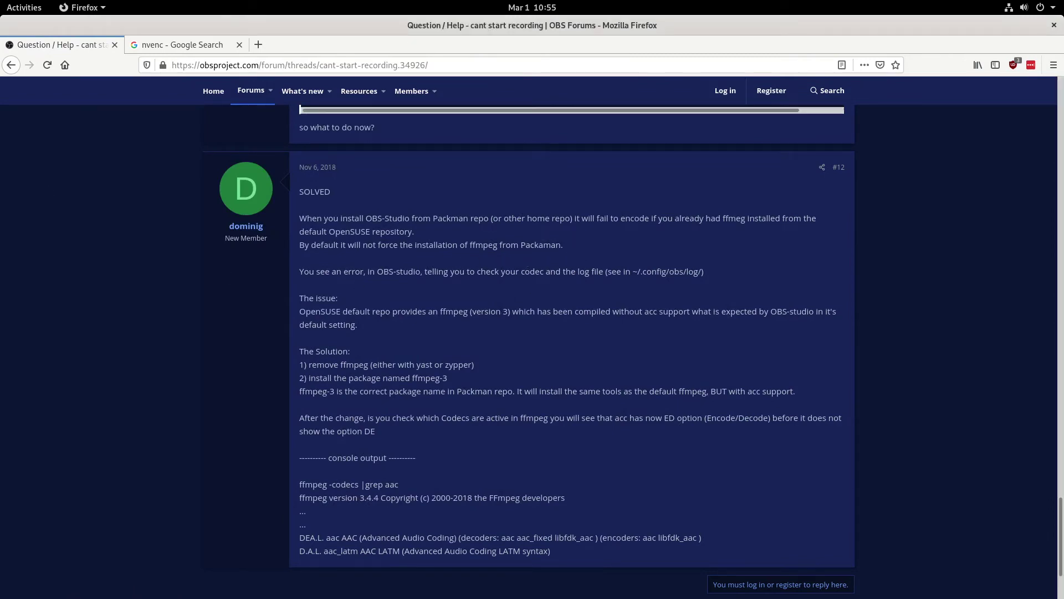
key(alt+Tab)
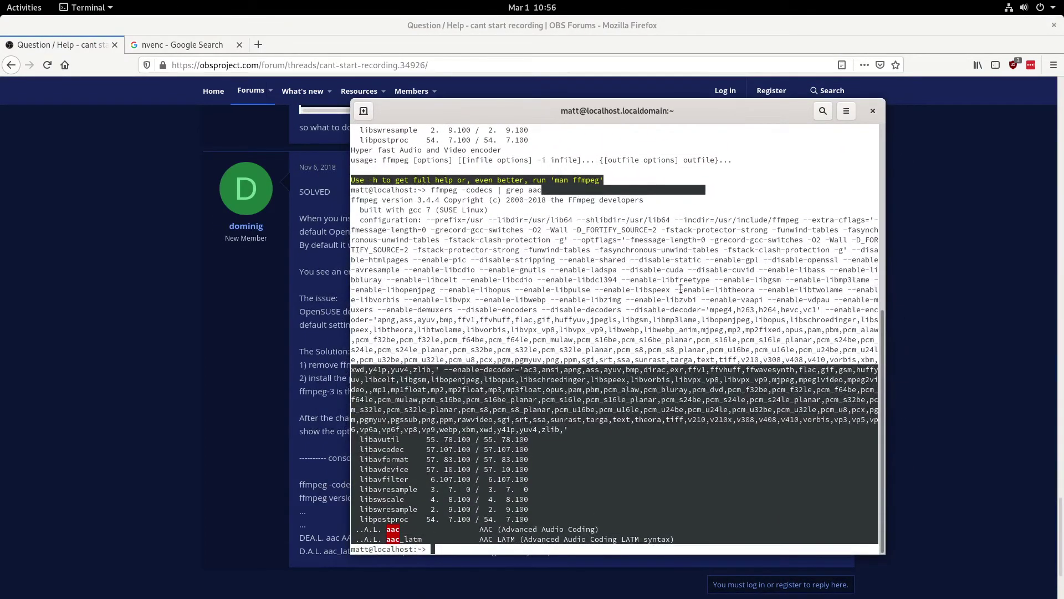
middle_click(598, 123)
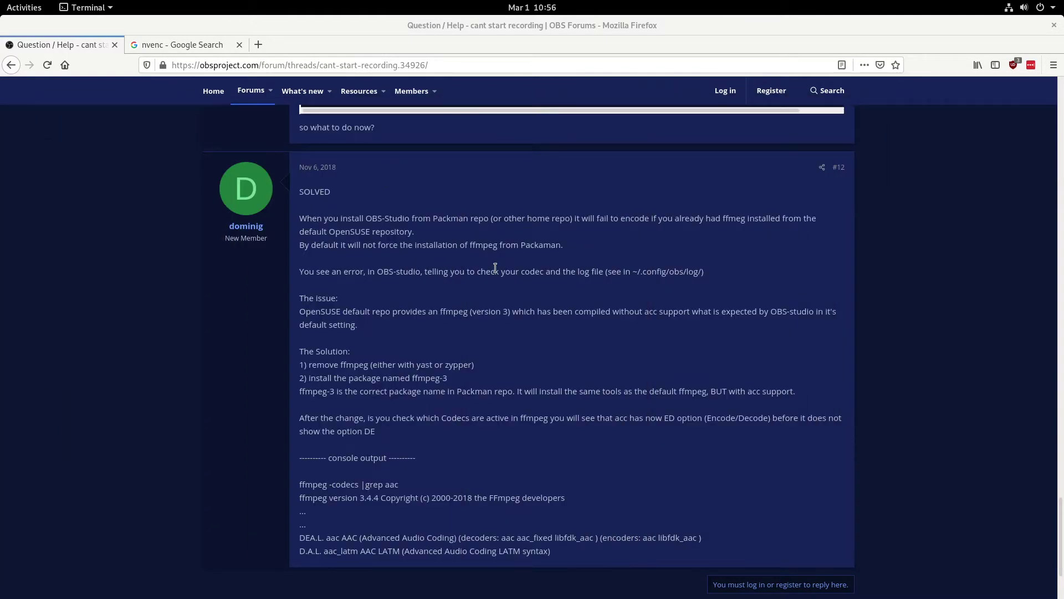
click(359, 274)
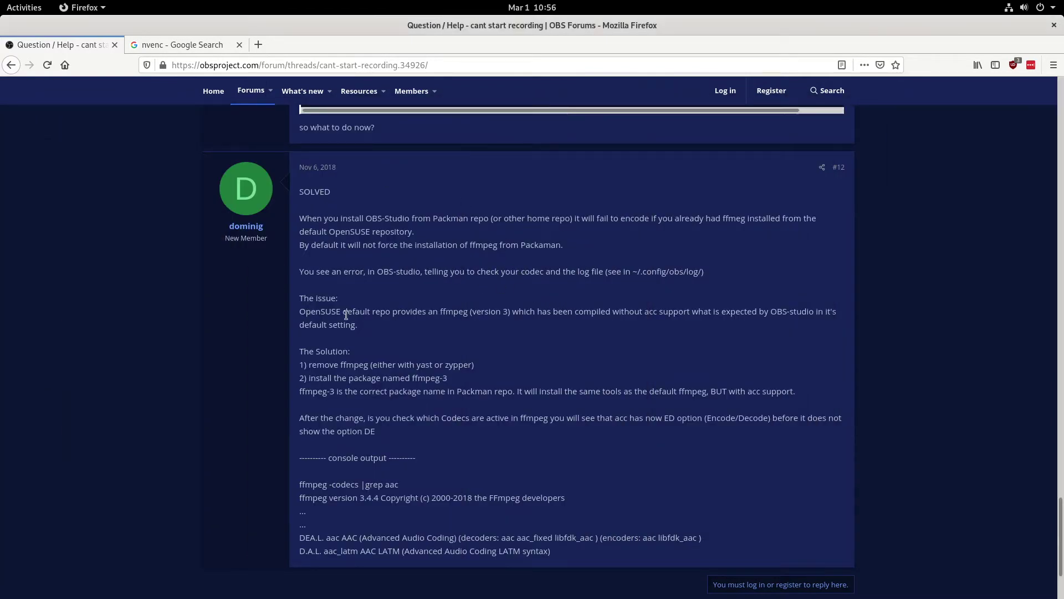
key(alt+Tab)
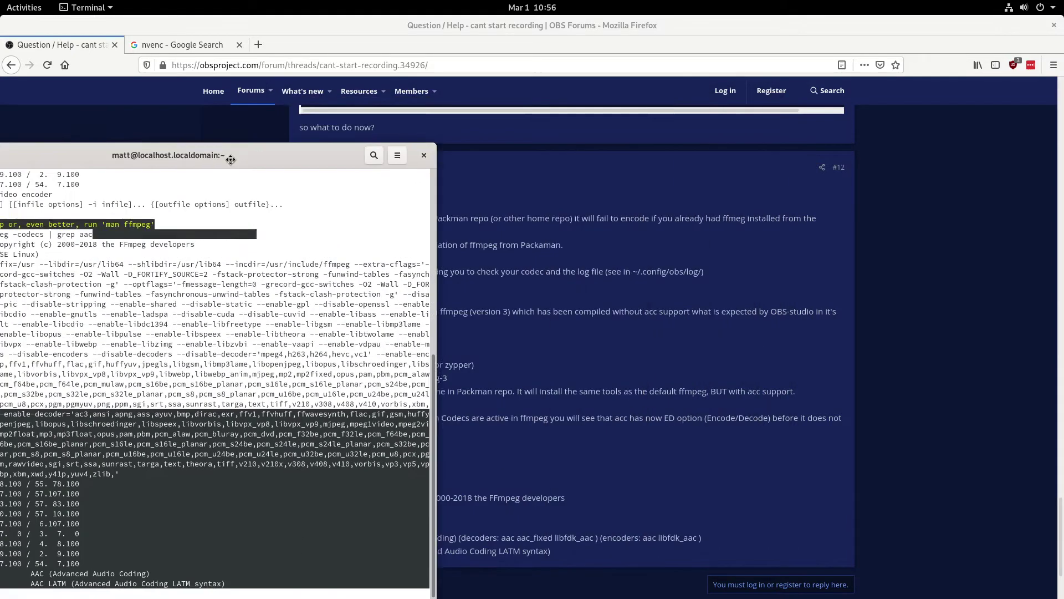
- Move the terminal left and drag the browser aside to reveal YaST Software Management
drag(631, 99, 444, 133)
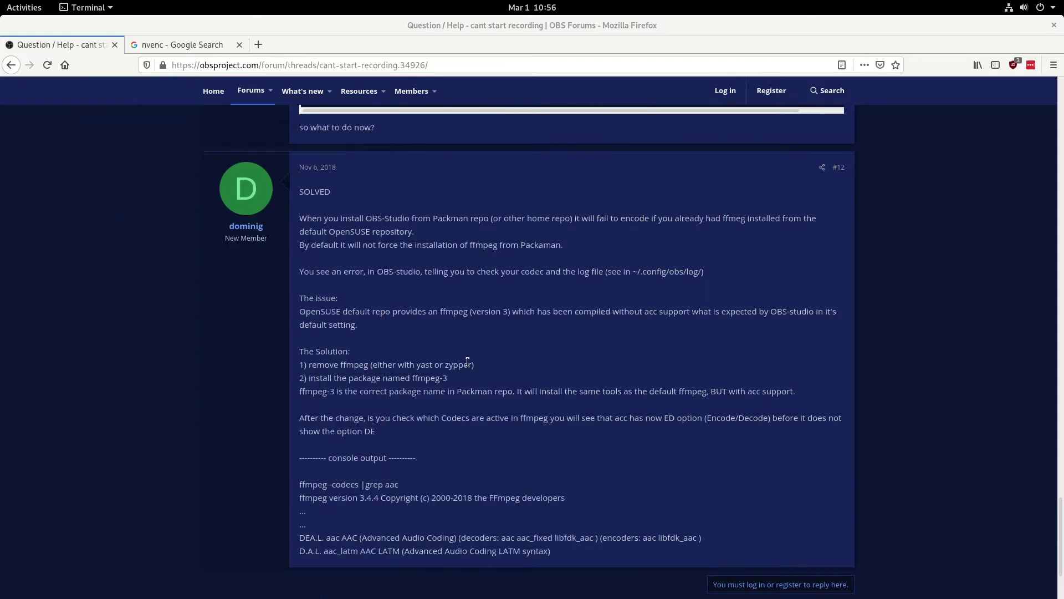
click(502, 377)
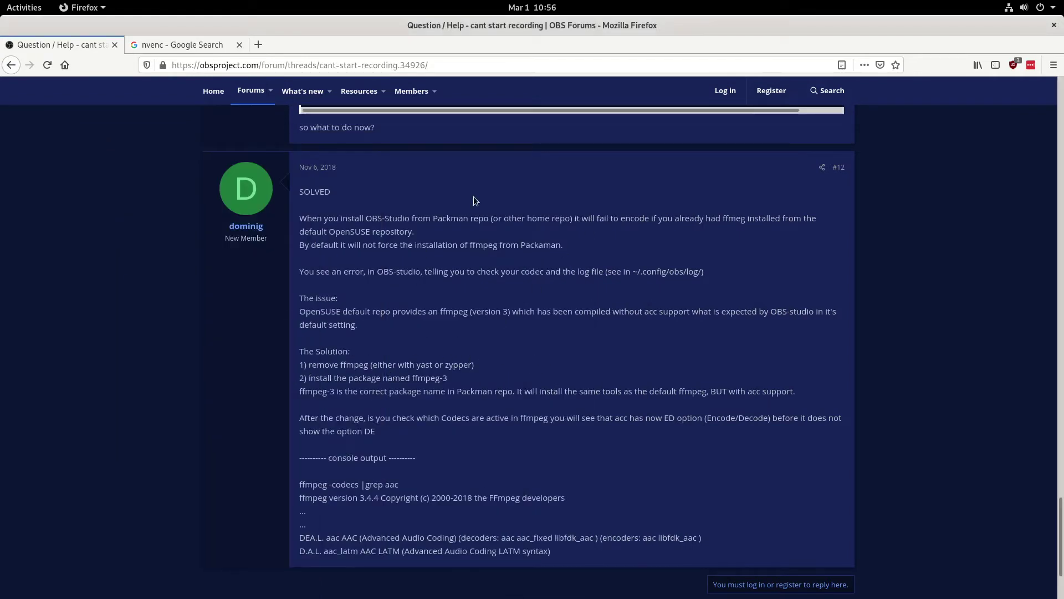
drag(577, 29, 8, 250)
- Bring Software Management forward and open Configuration > Repositories
click(340, 151)
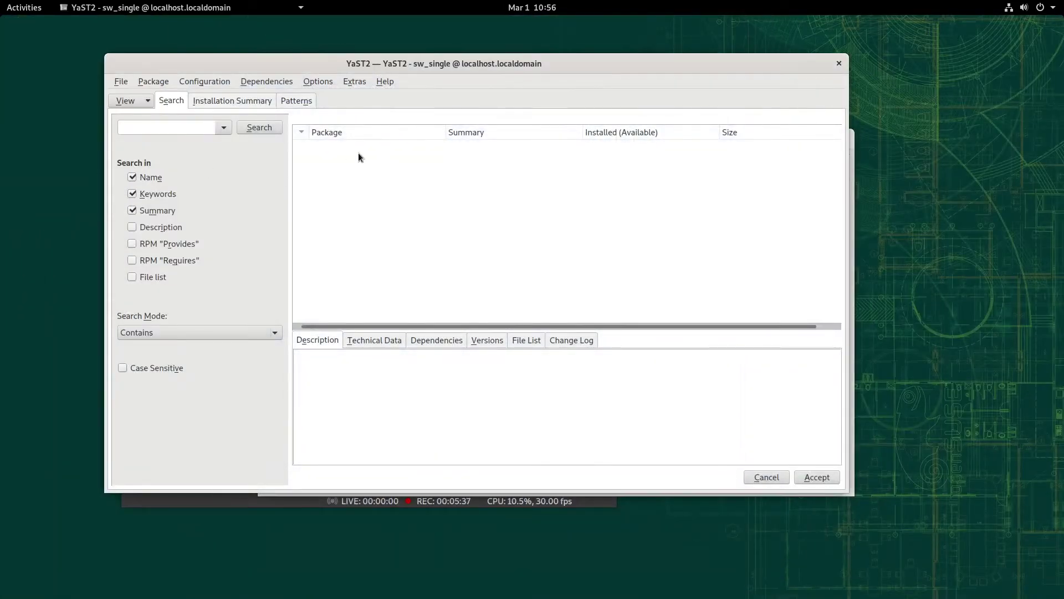
click(153, 81)
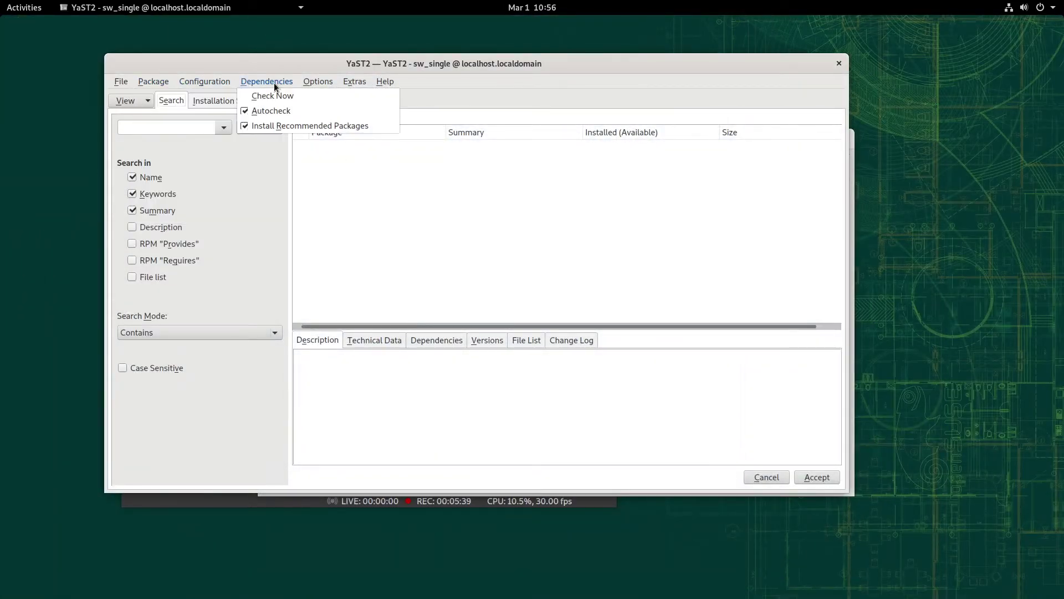
click(205, 98)
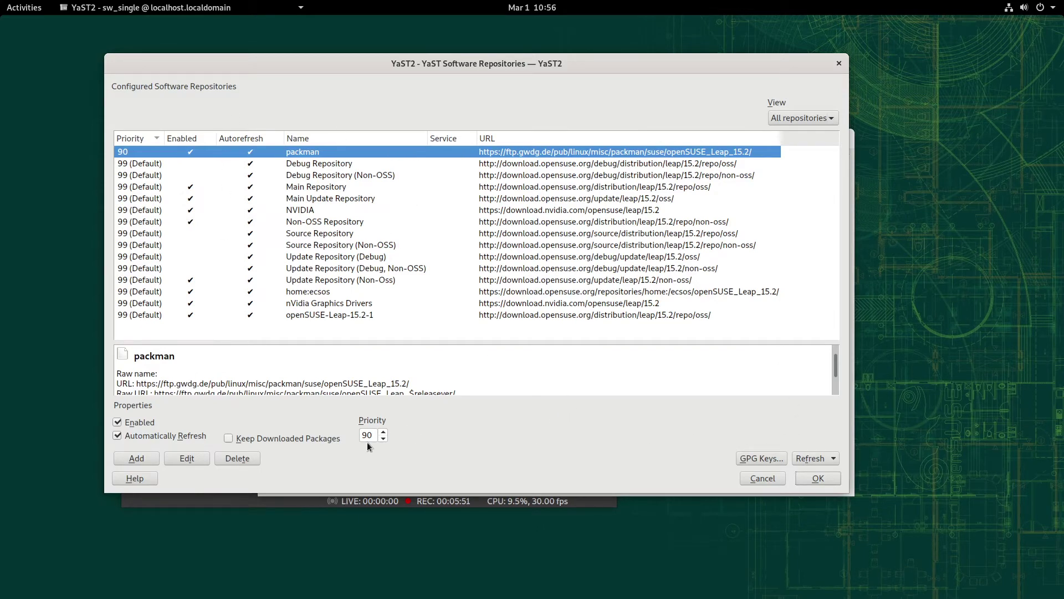
- Add the Packman Repository from Community Repositories and dismiss the resulting error
click(147, 461)
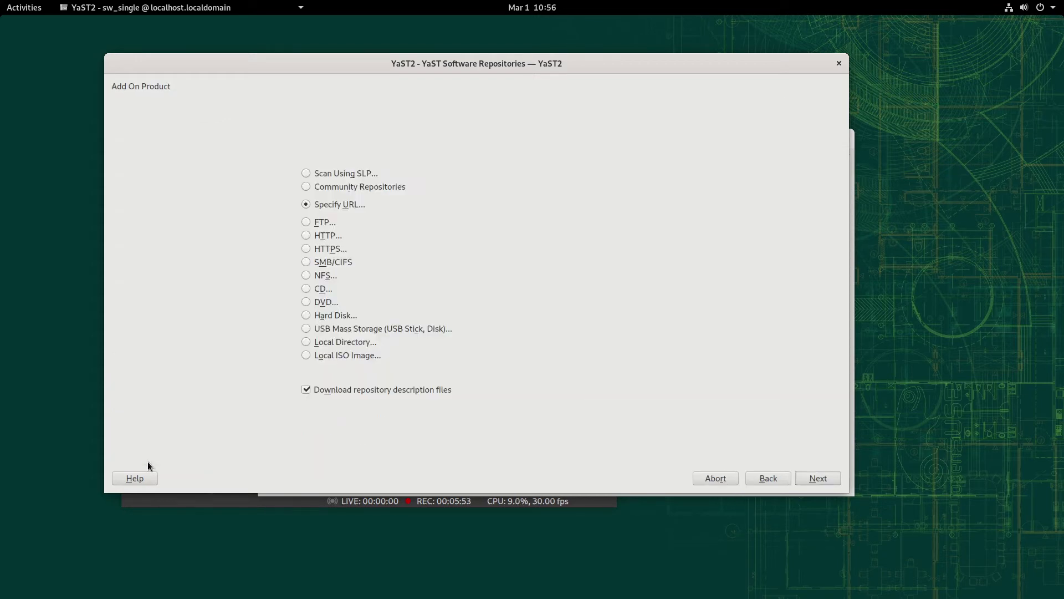
click(345, 188)
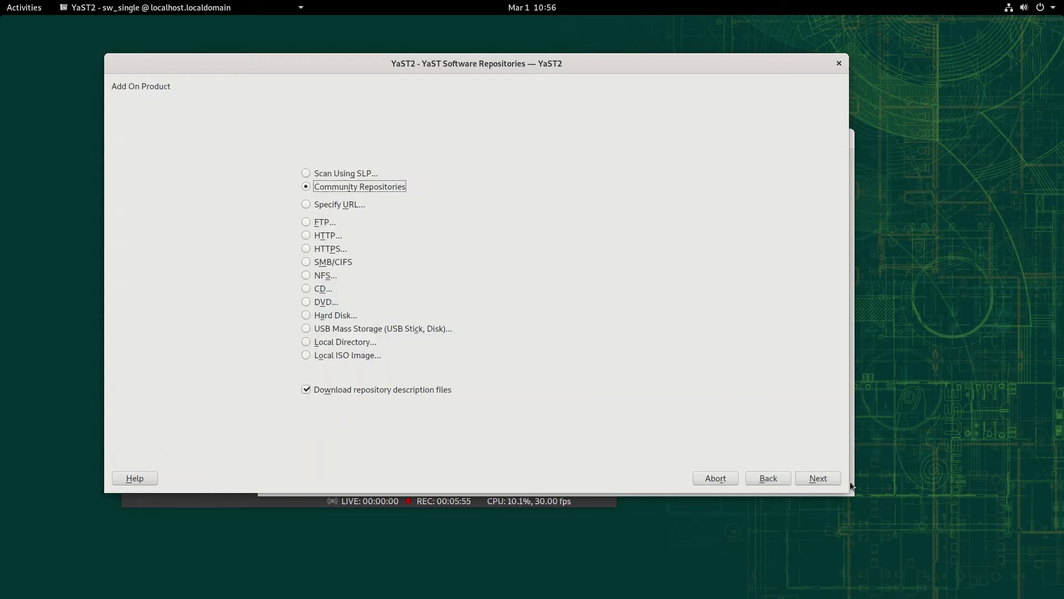
click(819, 478)
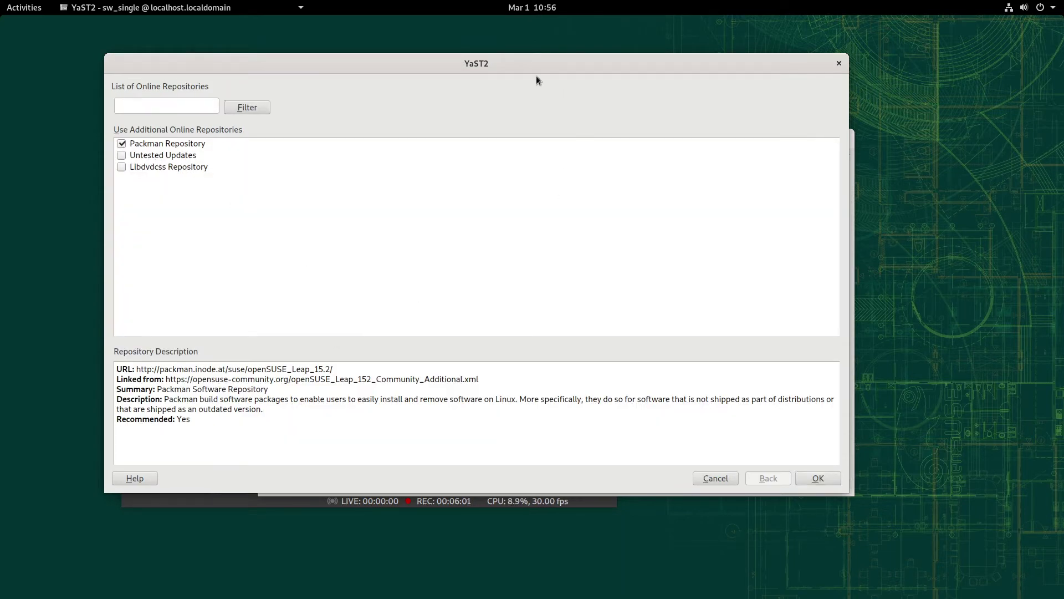
drag(536, 71, 594, 66)
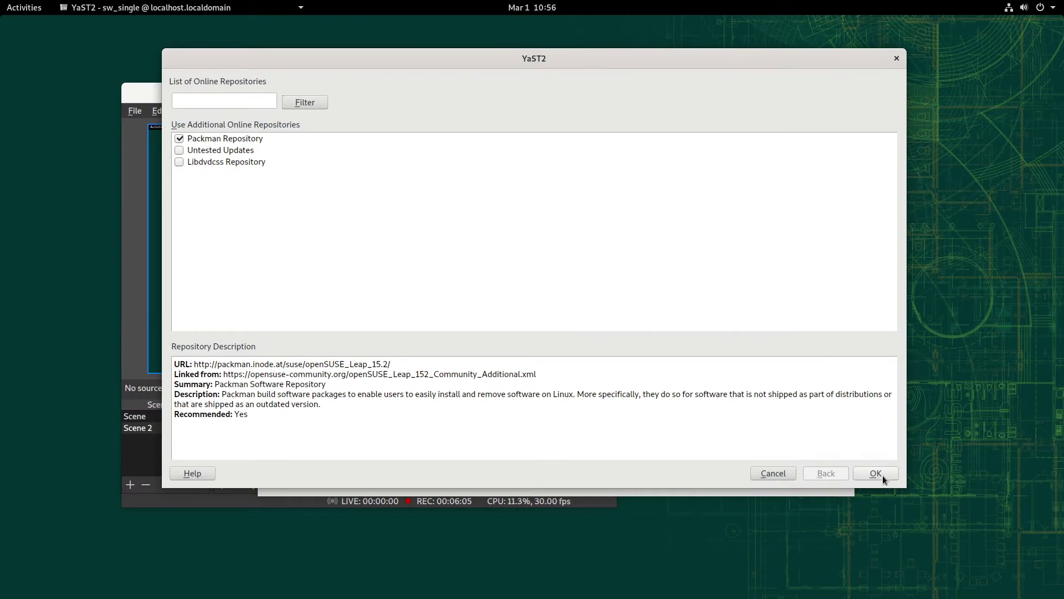
click(877, 473)
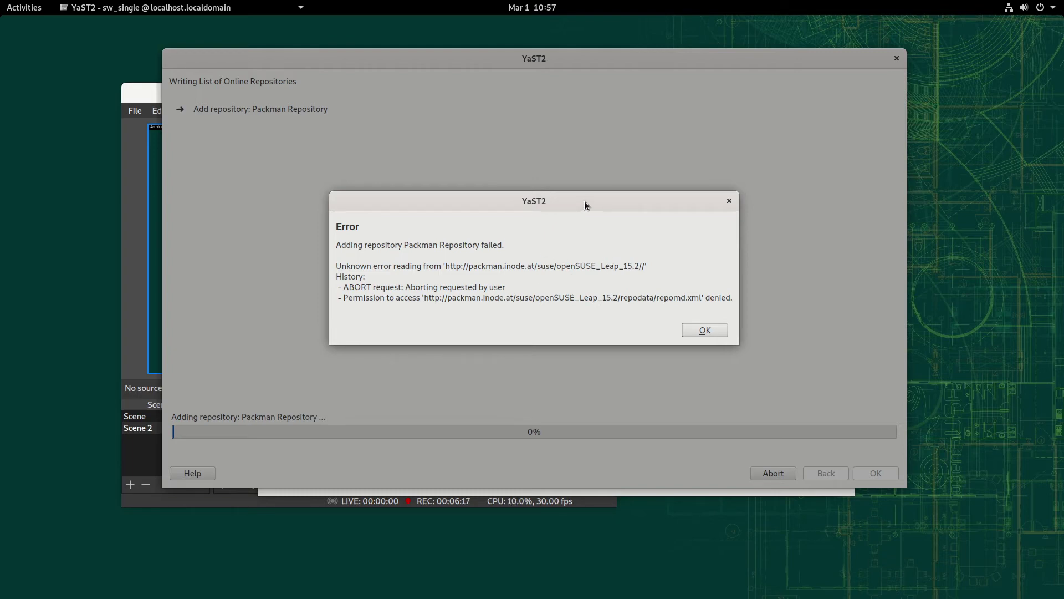
drag(571, 201, 488, 187)
click(622, 315)
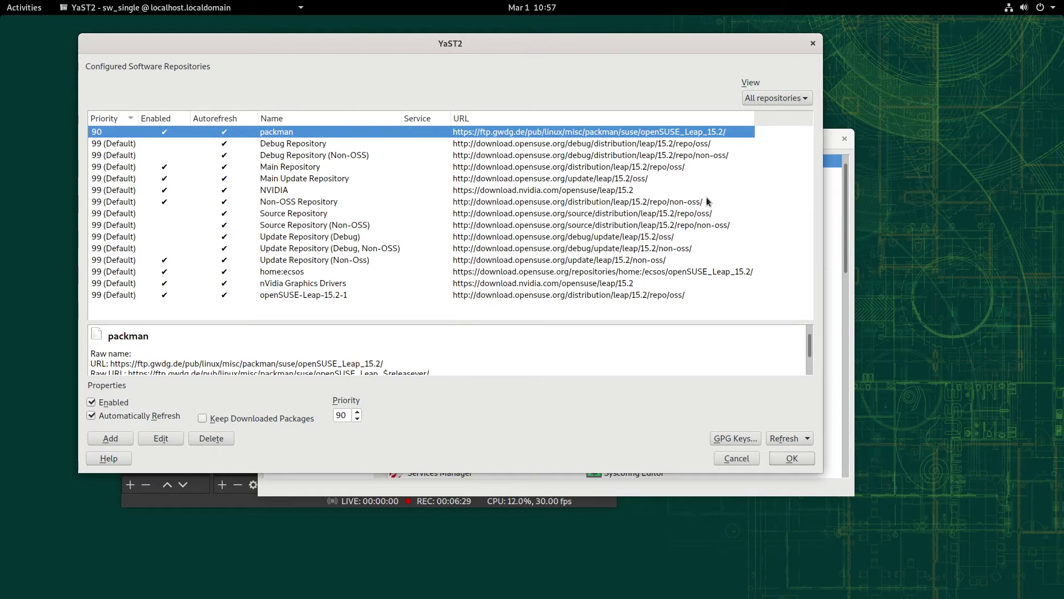
- Start another Community Repositories add, then go back to the repository list
drag(640, 49, 653, 66)
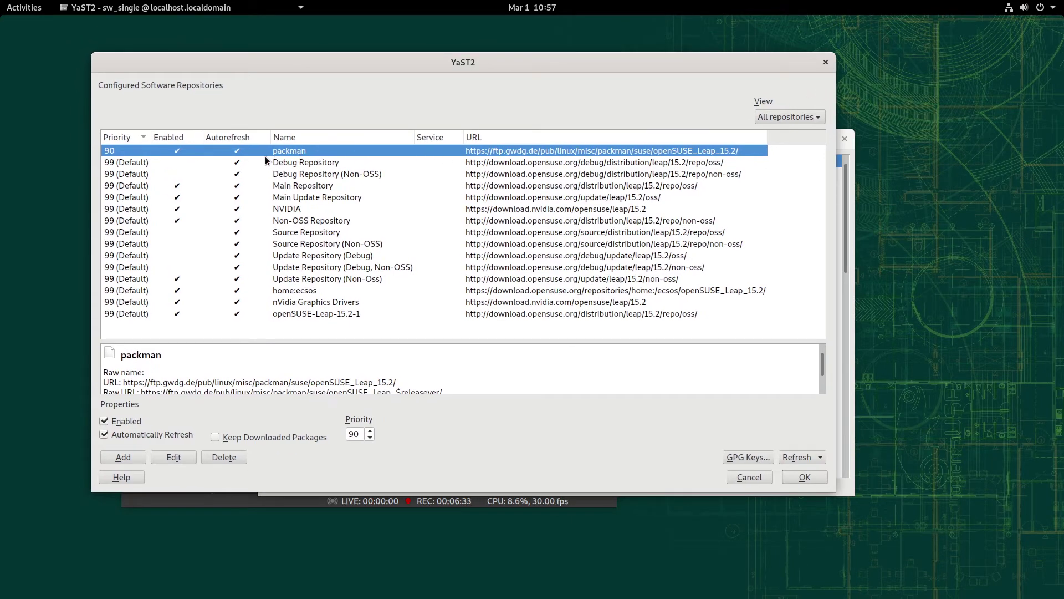
click(123, 457)
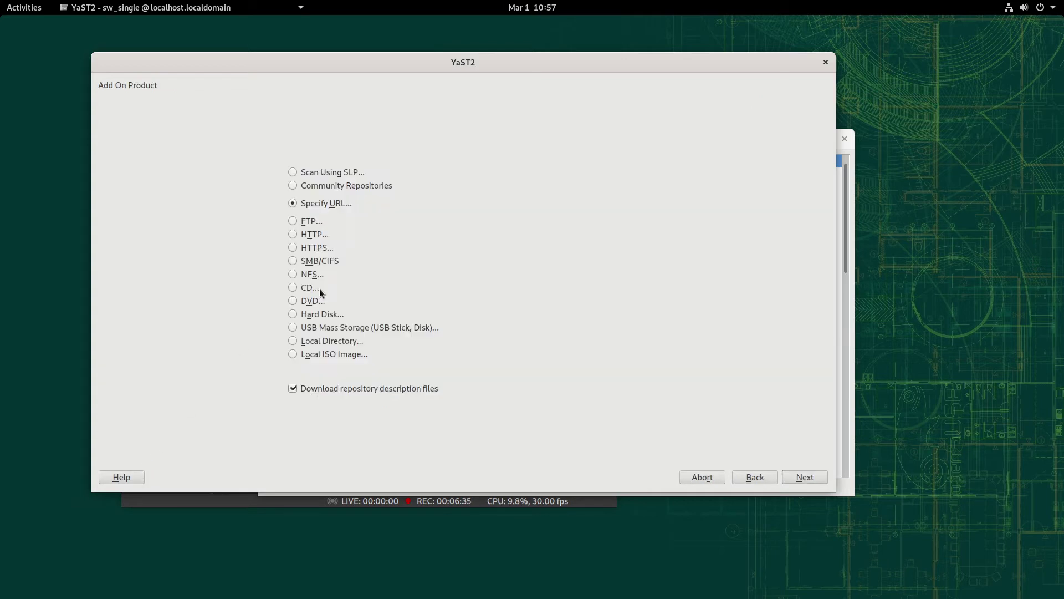
click(324, 185)
click(748, 479)
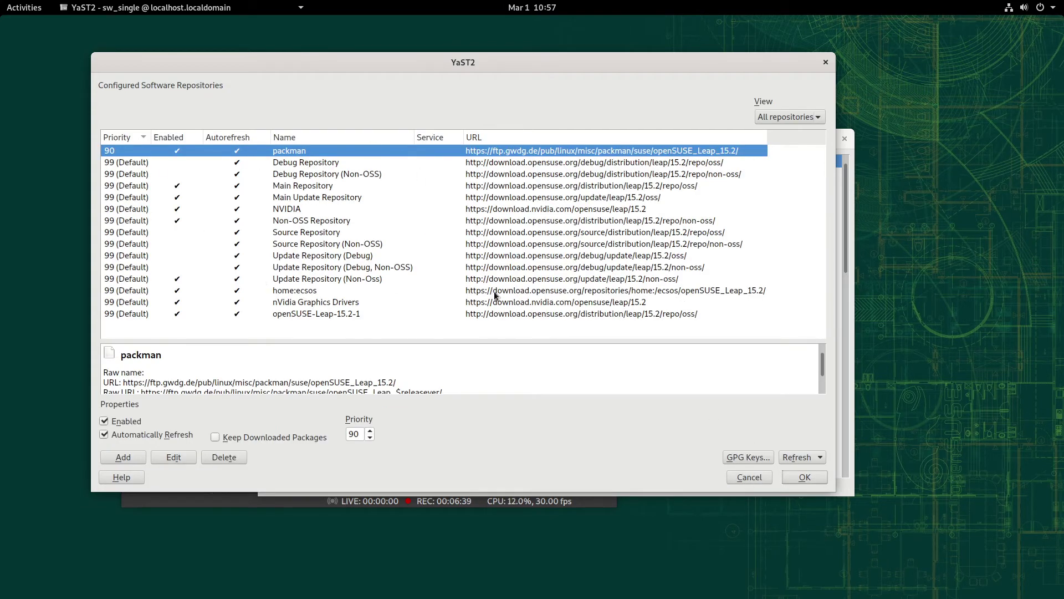
drag(442, 67, 478, 78)
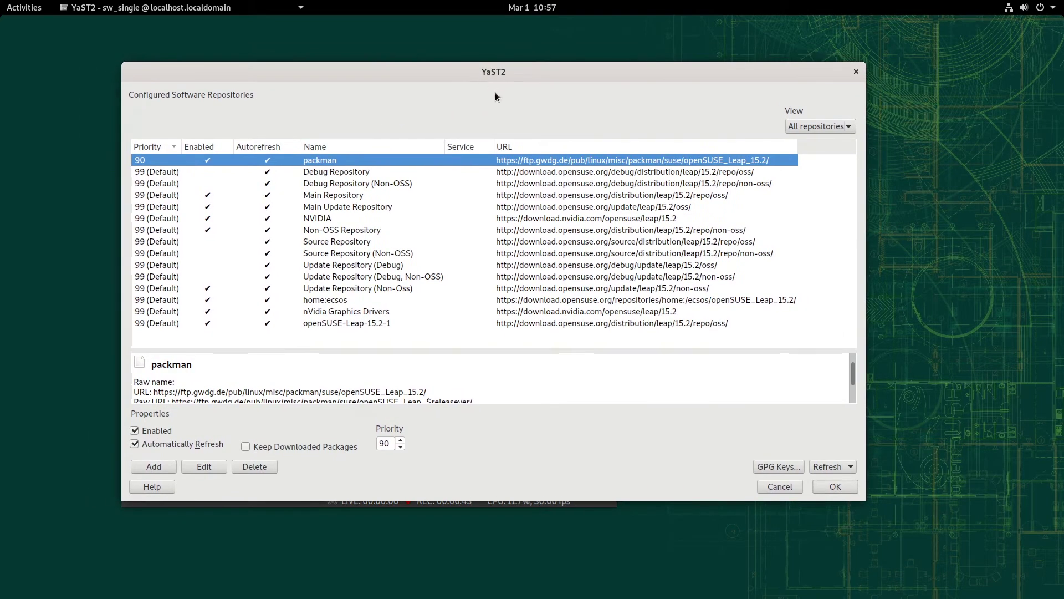
scroll(819, 402, down, 1)
scroll(814, 382, up, 1)
- Close the repository settings and return to the package search view
click(836, 487)
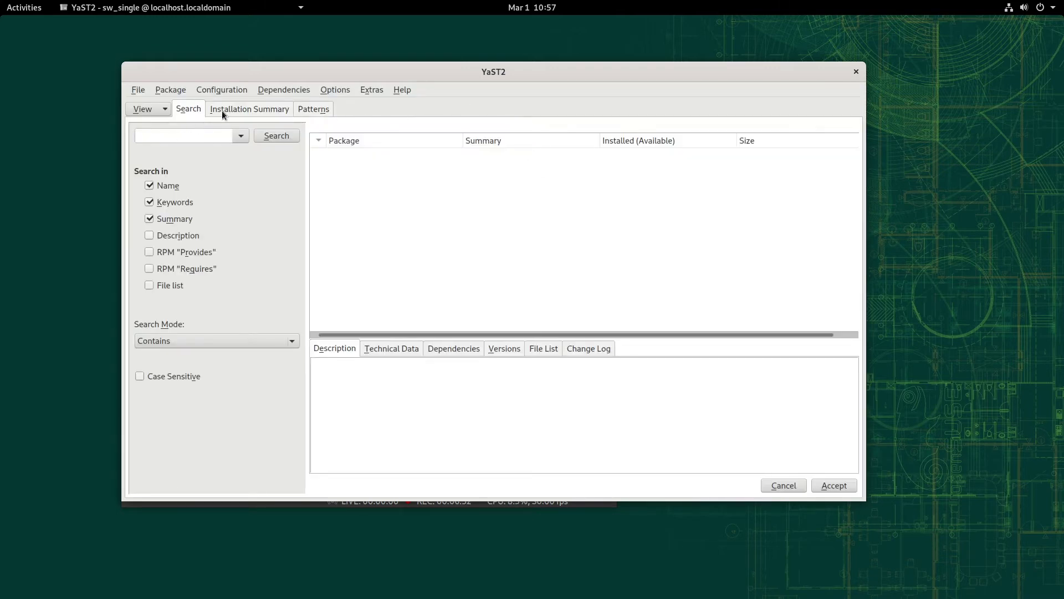
click(222, 110)
click(186, 110)
click(171, 90)
click(495, 274)
- Search packages for 'ffmpeg' and maximize the software manager window
click(187, 139)
text(fmpeg)
click(162, 109)
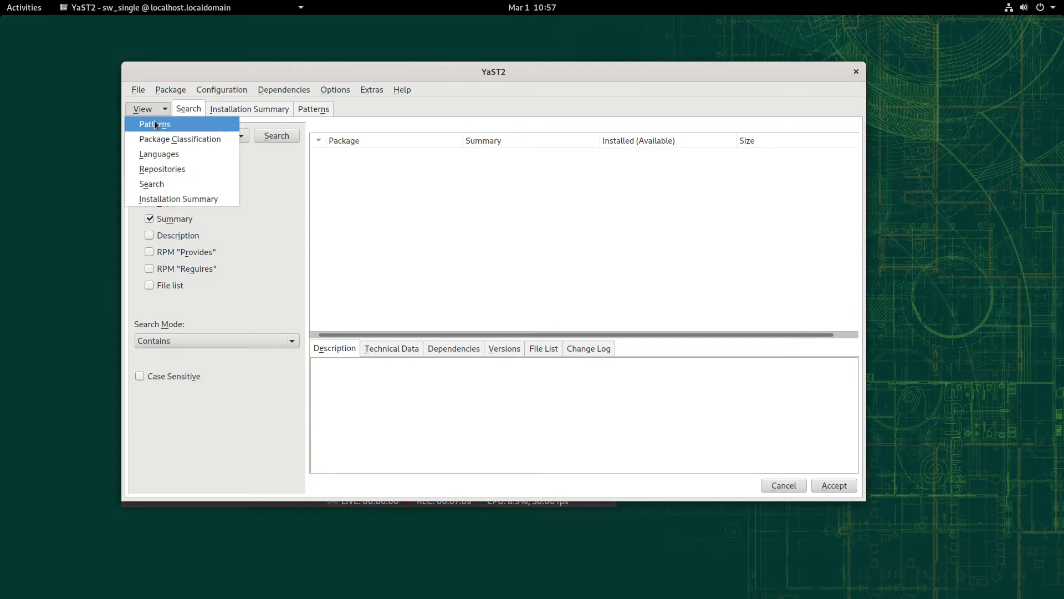
click(416, 201)
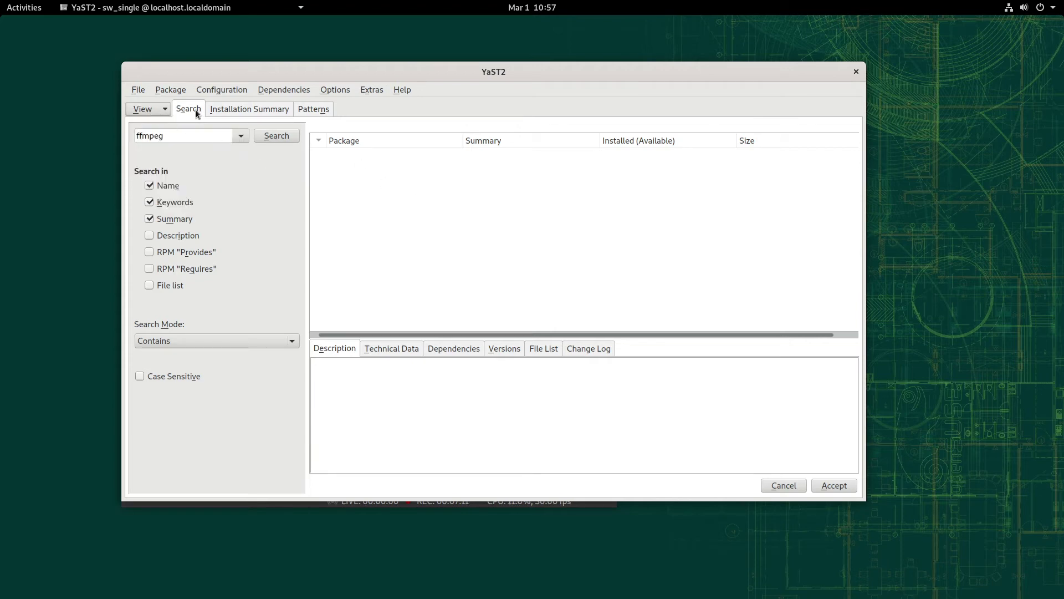
click(158, 111)
click(158, 186)
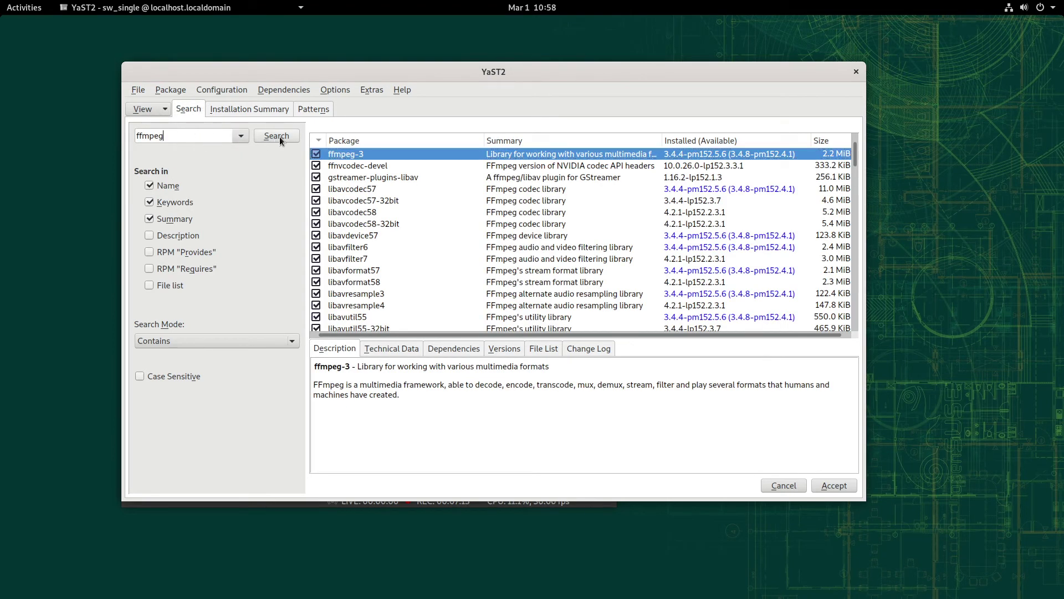
double_click(565, 78)
scroll(274, 297, down, 5)
scroll(266, 298, down, 2)
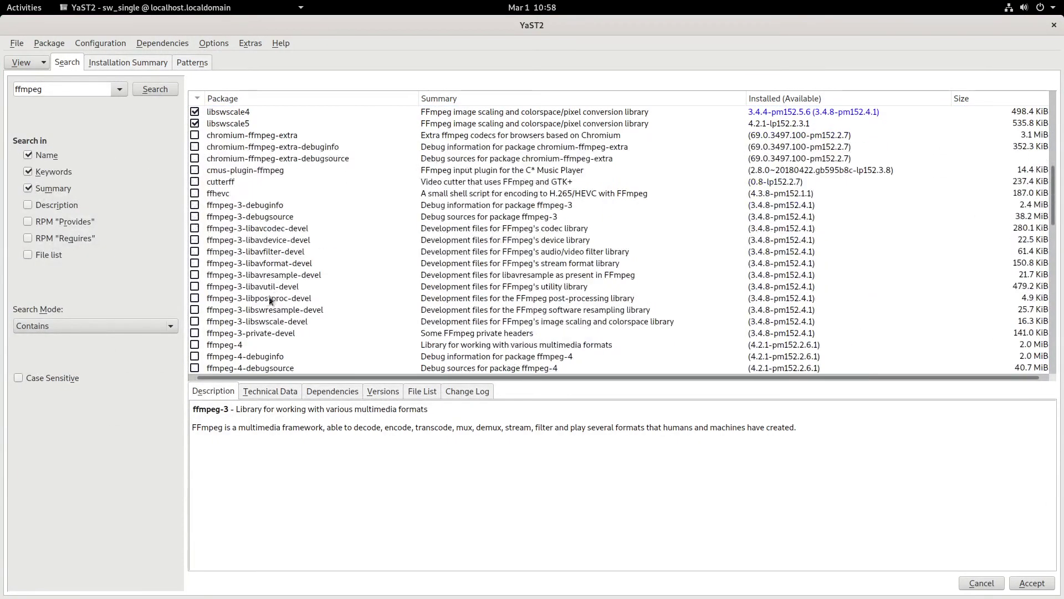
scroll(266, 298, up, 3)
scroll(261, 306, up, 5)
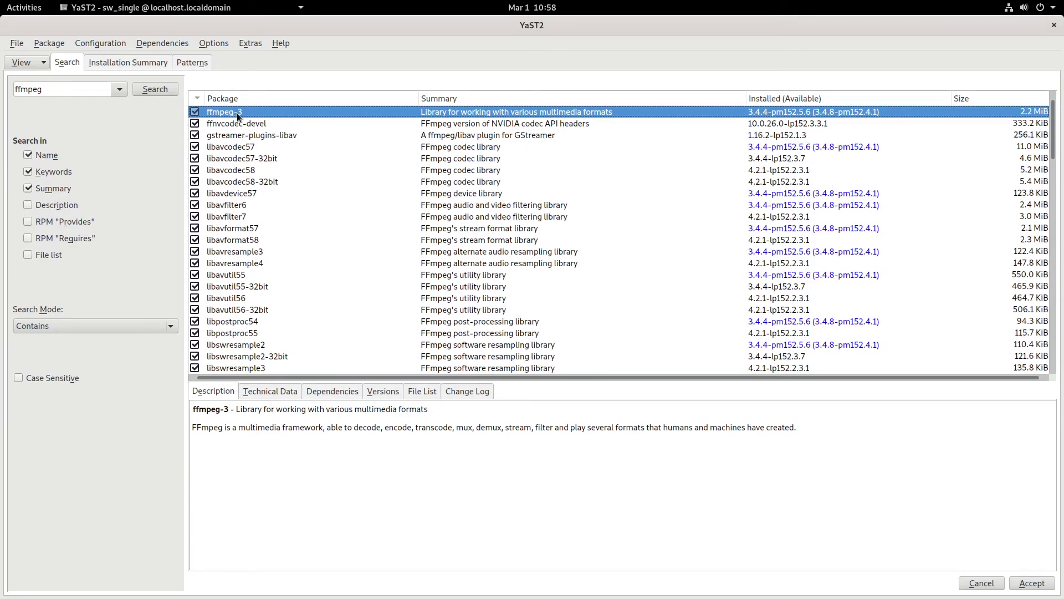
- Show ffmpeg-3's available versions and pick the openSUSE-Leap 3.4.4 build
click(383, 390)
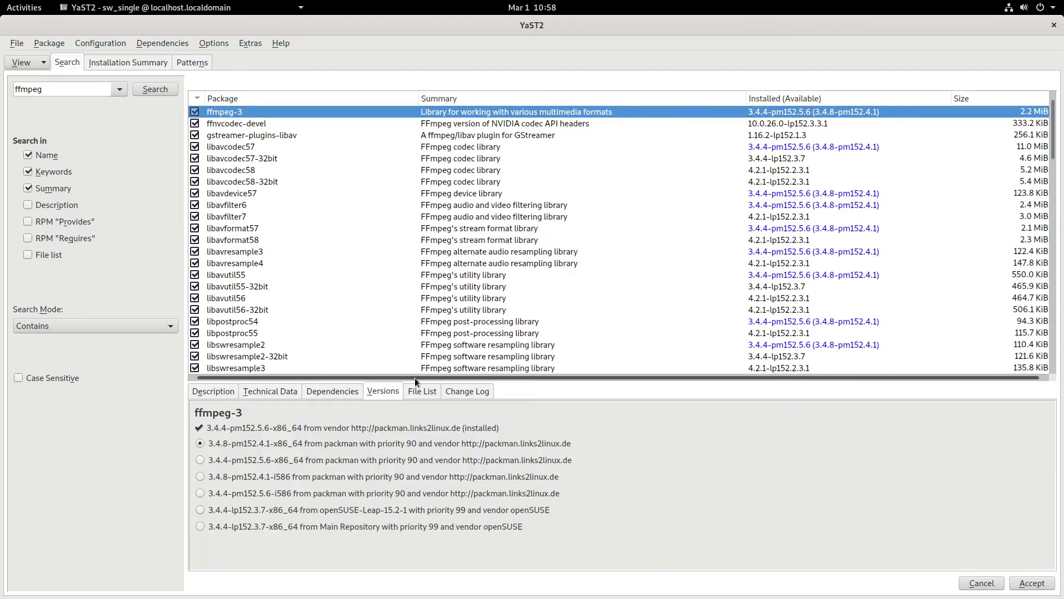
drag(500, 378, 504, 230)
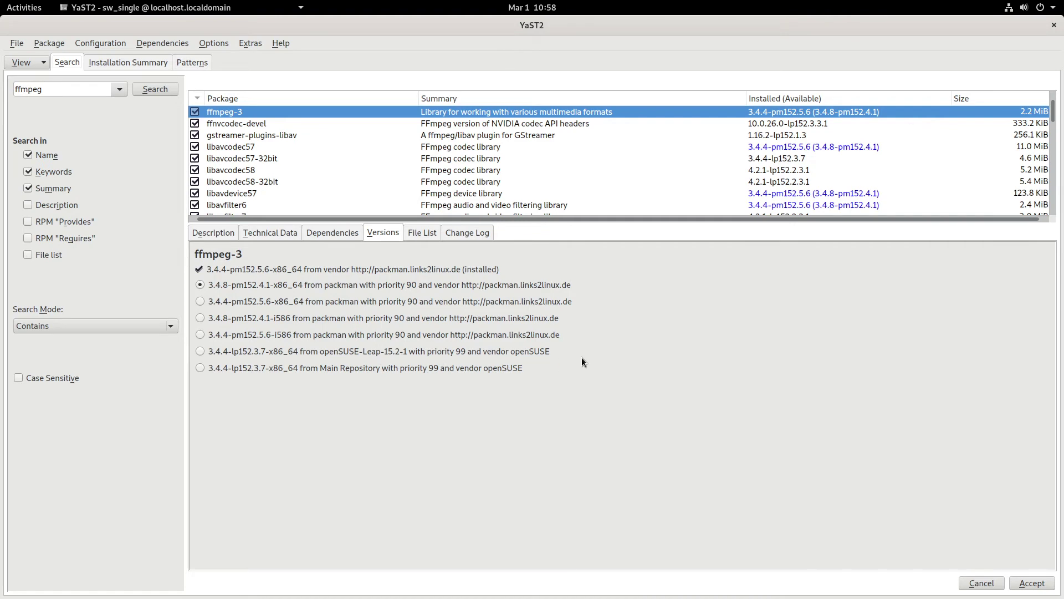
click(200, 350)
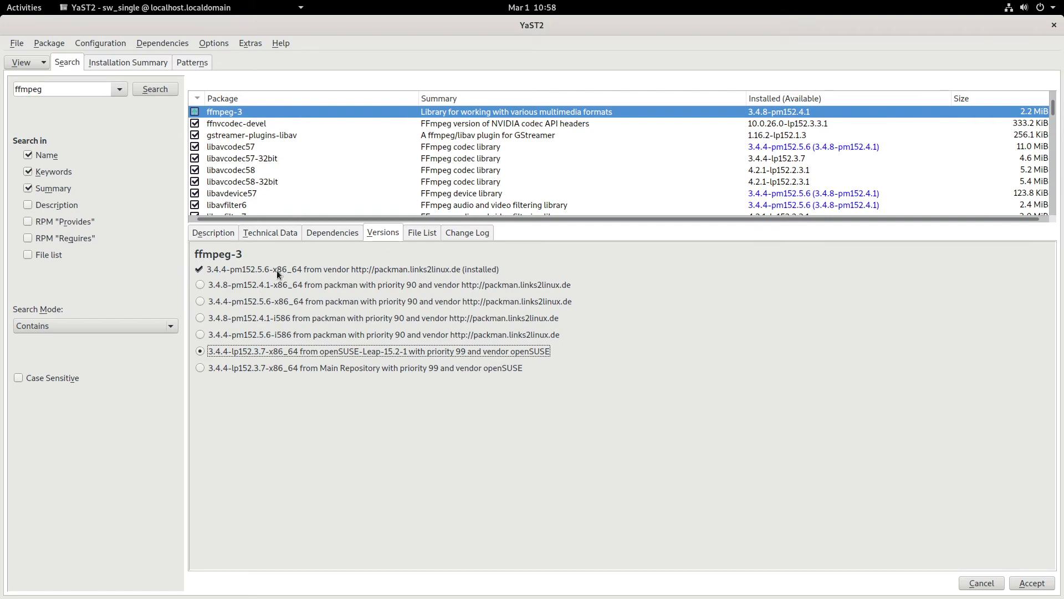
- Try accepting the ffmpeg-3 version change, then cancel the dependency conflict warning
click(174, 268)
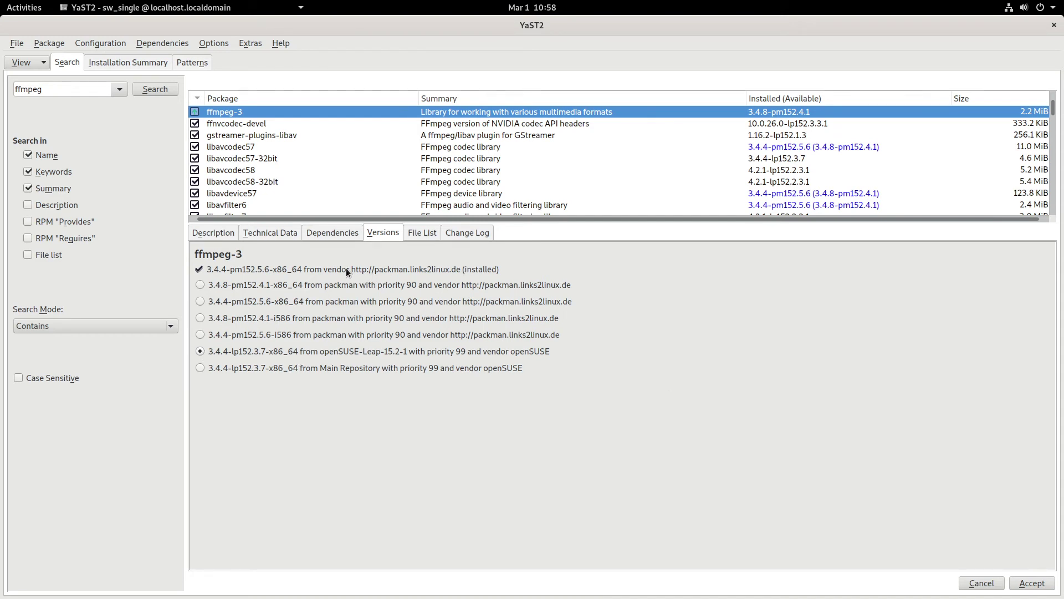
click(1031, 582)
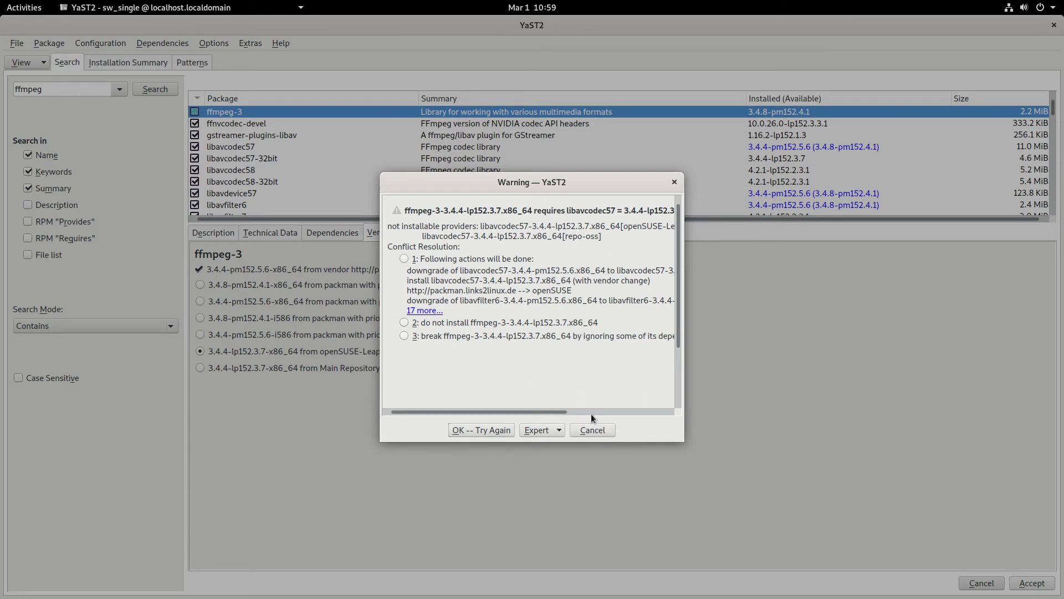
click(601, 432)
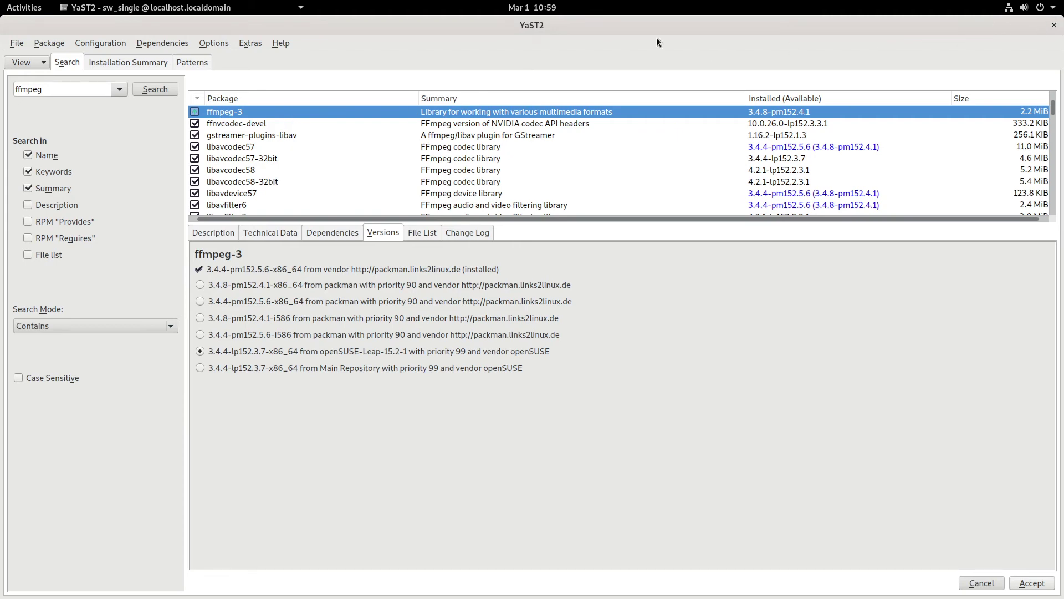
- Abandon the YaST package changes, close YaST Control Center, and move OBS up-right
click(1053, 25)
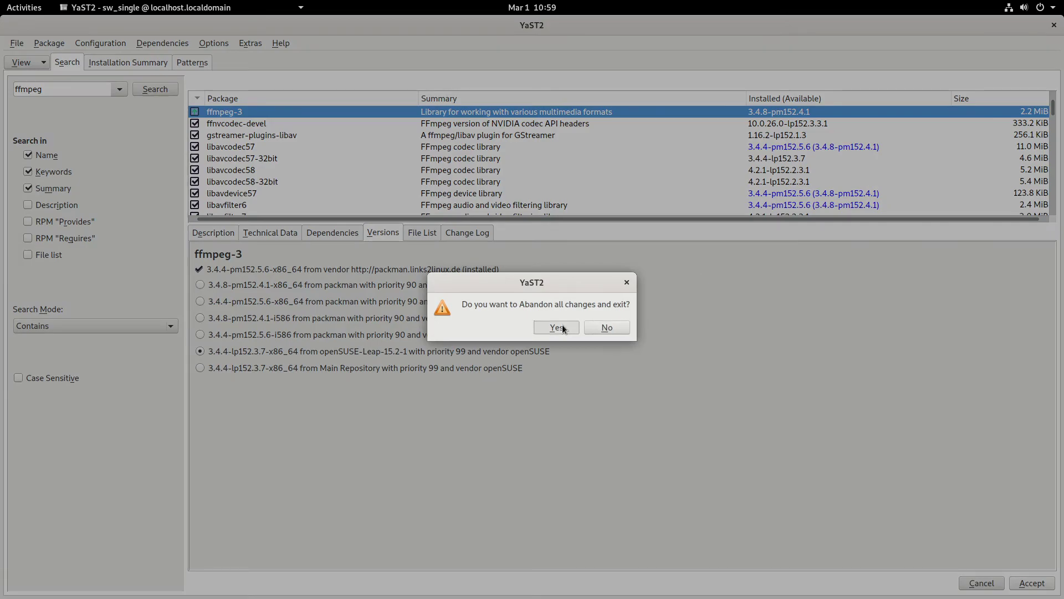
click(562, 327)
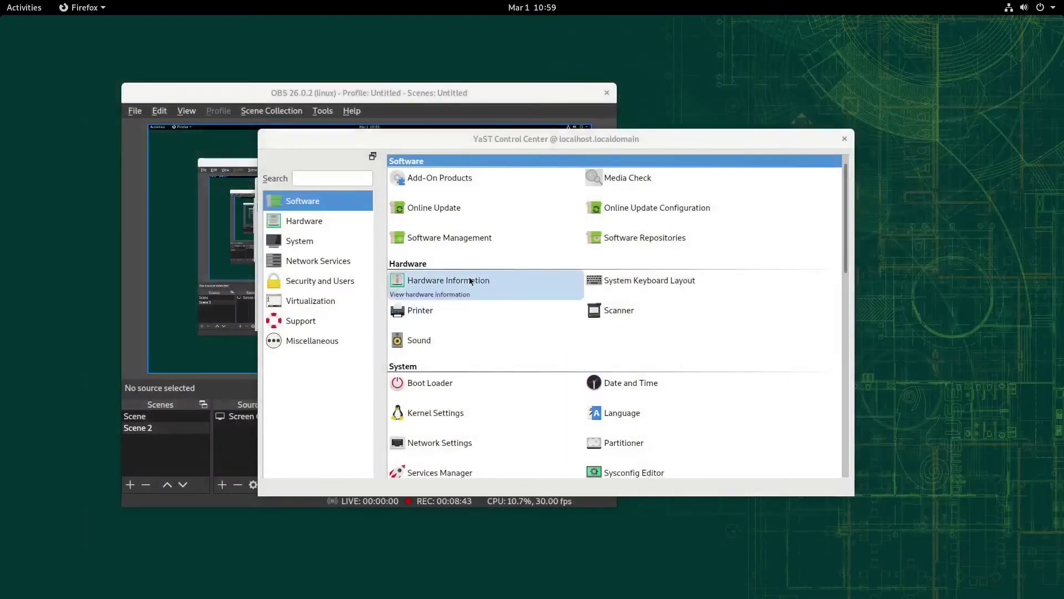
click(1000, 135)
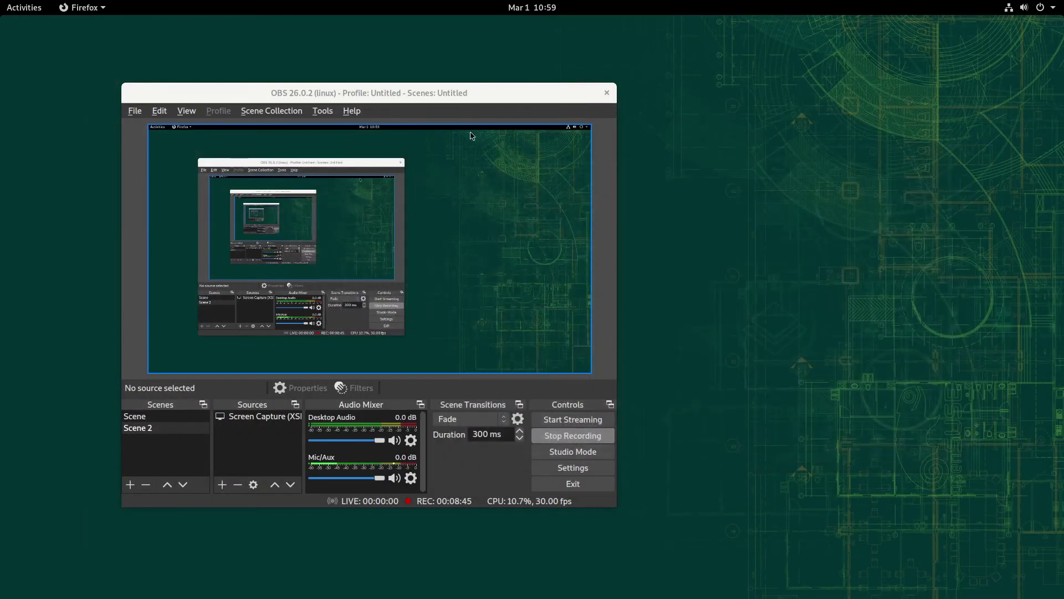
drag(424, 99, 523, 87)
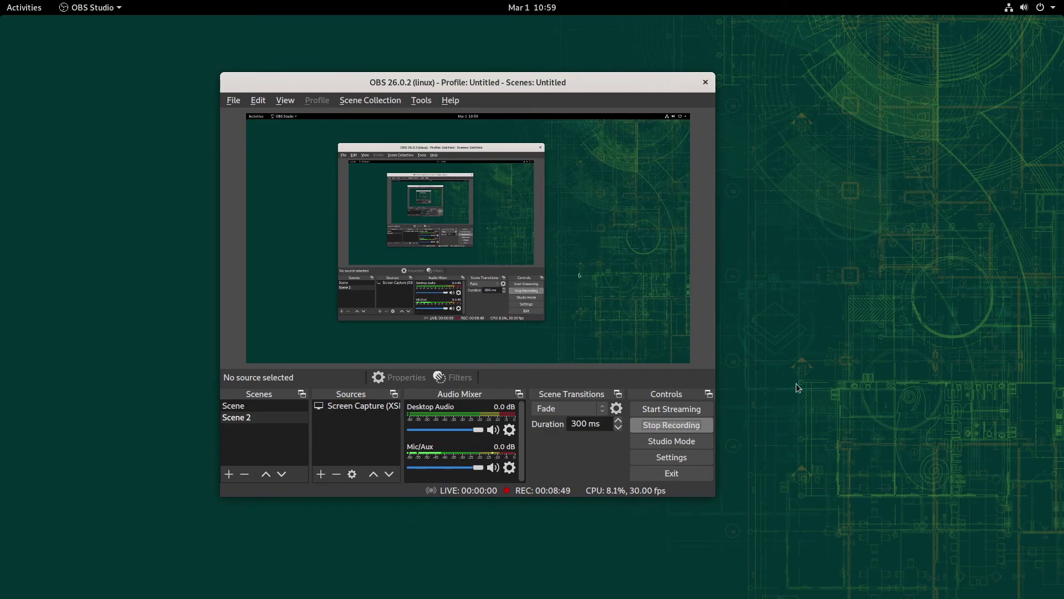
- Bring up the Firefox forum thread maximized and highlight the SOLVED post's opening text
key(alt+Tab)
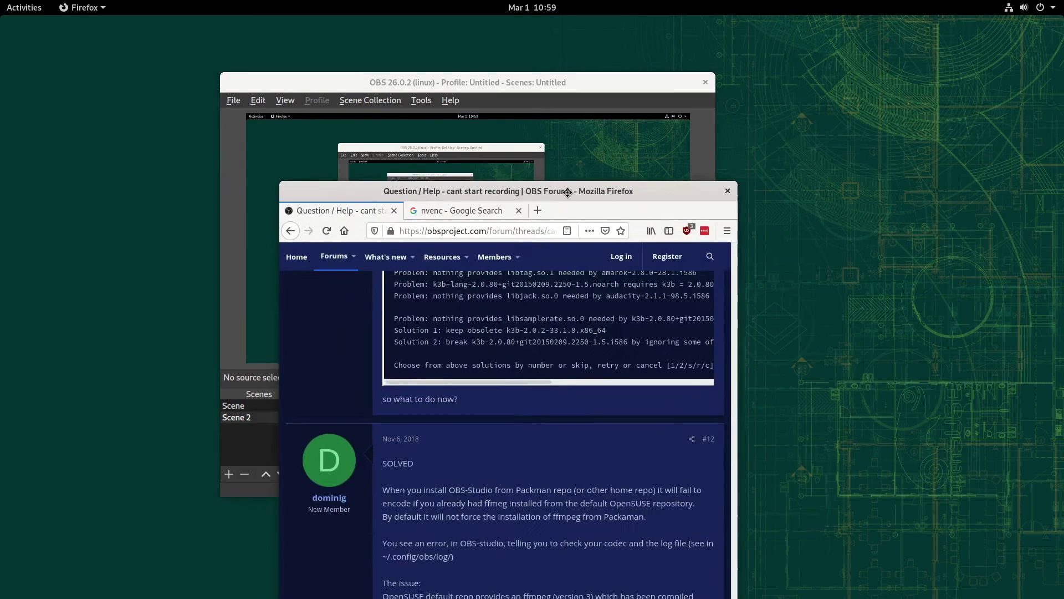
double_click(586, 189)
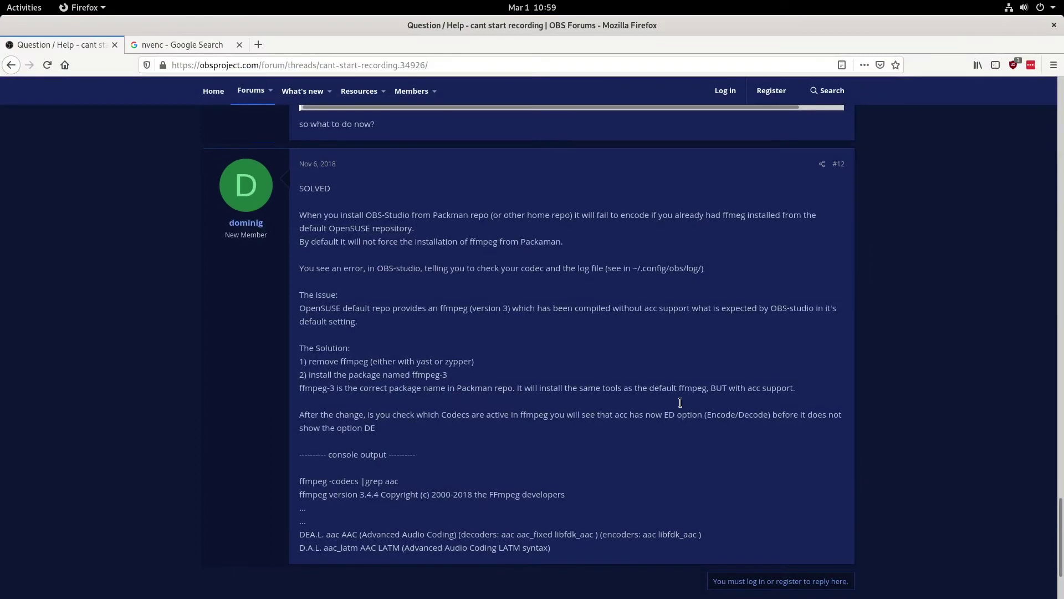
scroll(676, 407, down, 2)
scroll(675, 408, down, 1)
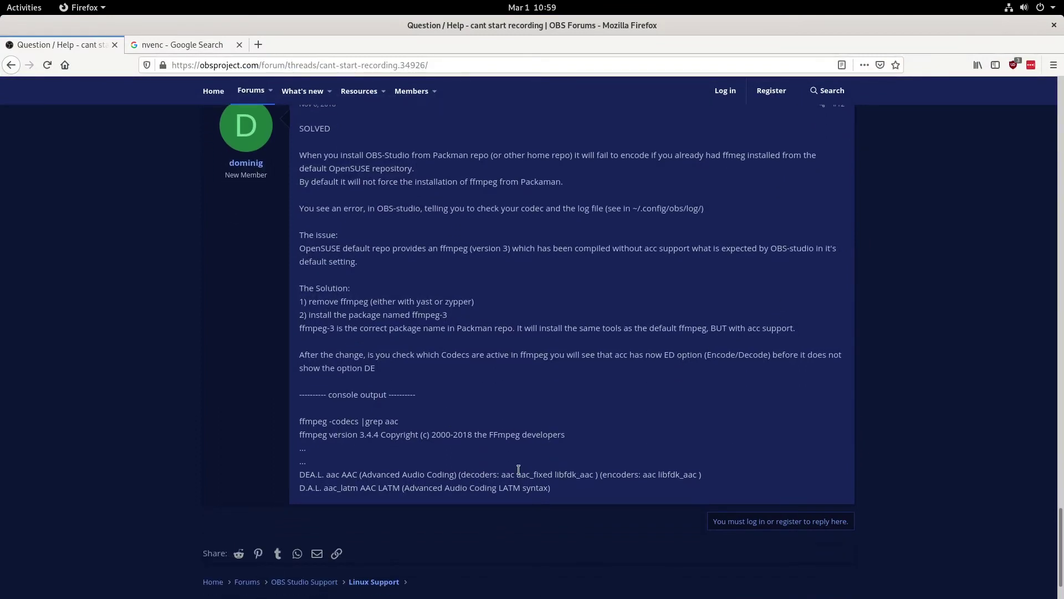
scroll(518, 470, up, 1)
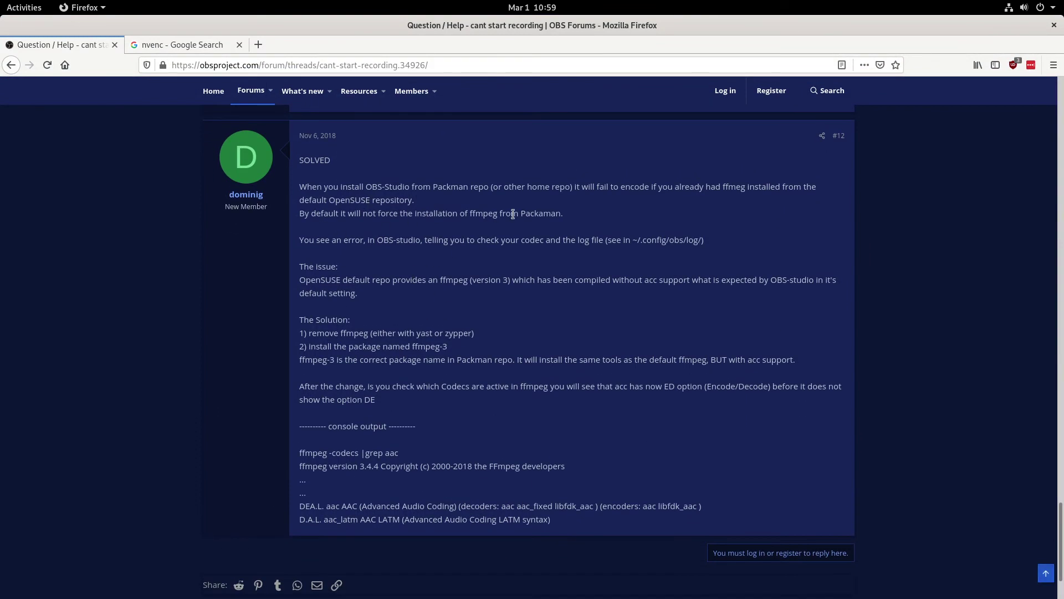
drag(523, 213, 302, 186)
click(508, 198)
drag(309, 146, 308, 136)
click(403, 145)
scroll(575, 396, up, 1)
scroll(574, 397, down, 2)
- Highlight the codec console output lines, then hide Firefox and focus OBS Studio
triple_click(342, 537)
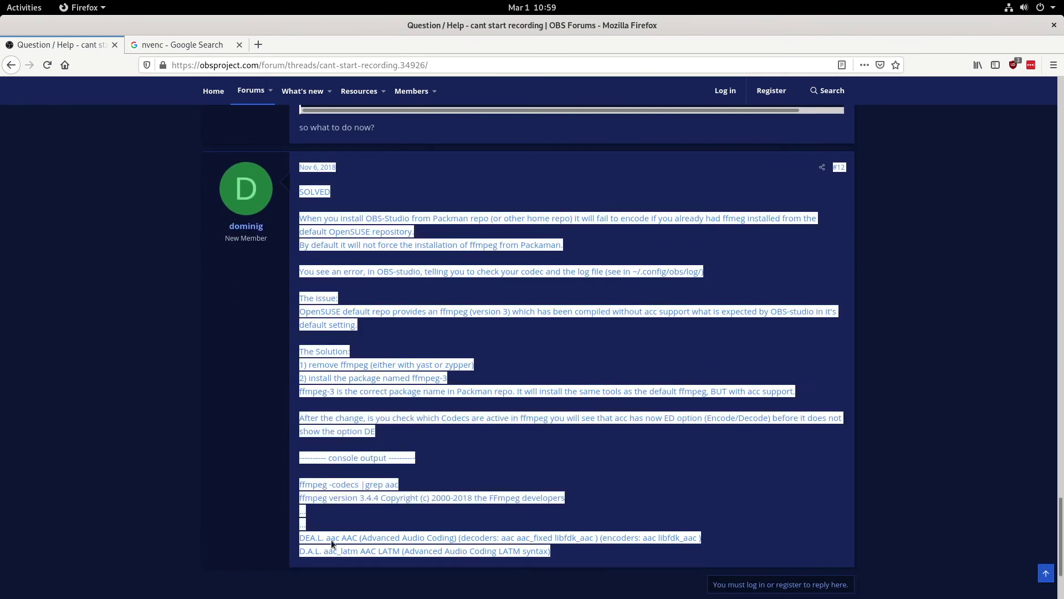
drag(352, 554, 561, 485)
scroll(525, 373, up, 4)
scroll(513, 373, up, 3)
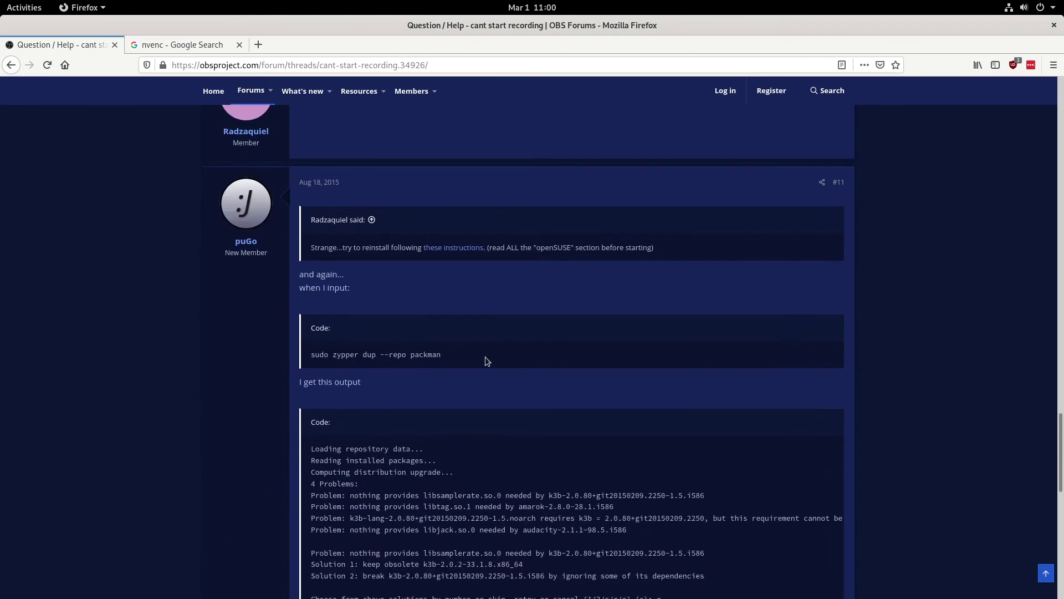
scroll(487, 362, up, 3)
scroll(468, 349, up, 2)
scroll(469, 349, up, 2)
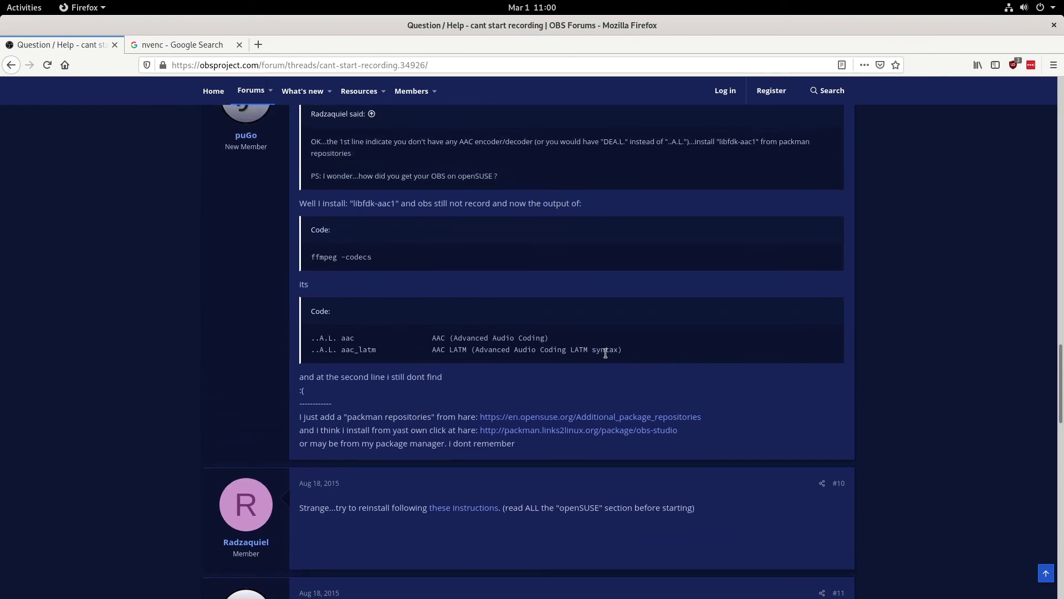
triple_click(563, 350)
drag(303, 377, 453, 385)
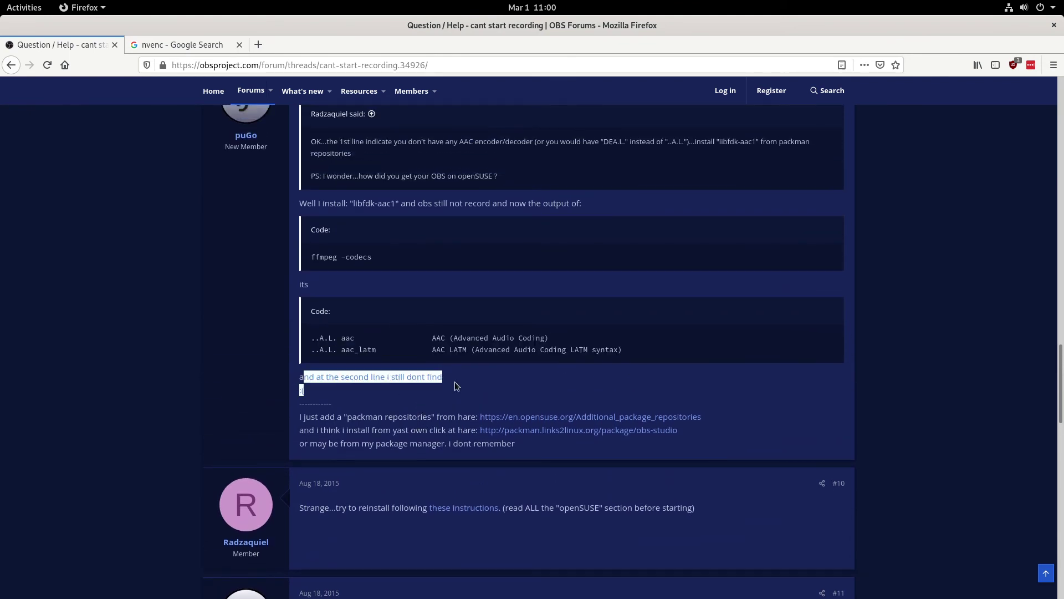
click(493, 403)
scroll(494, 404, down, 2)
scroll(493, 406, down, 2)
scroll(493, 408, down, 2)
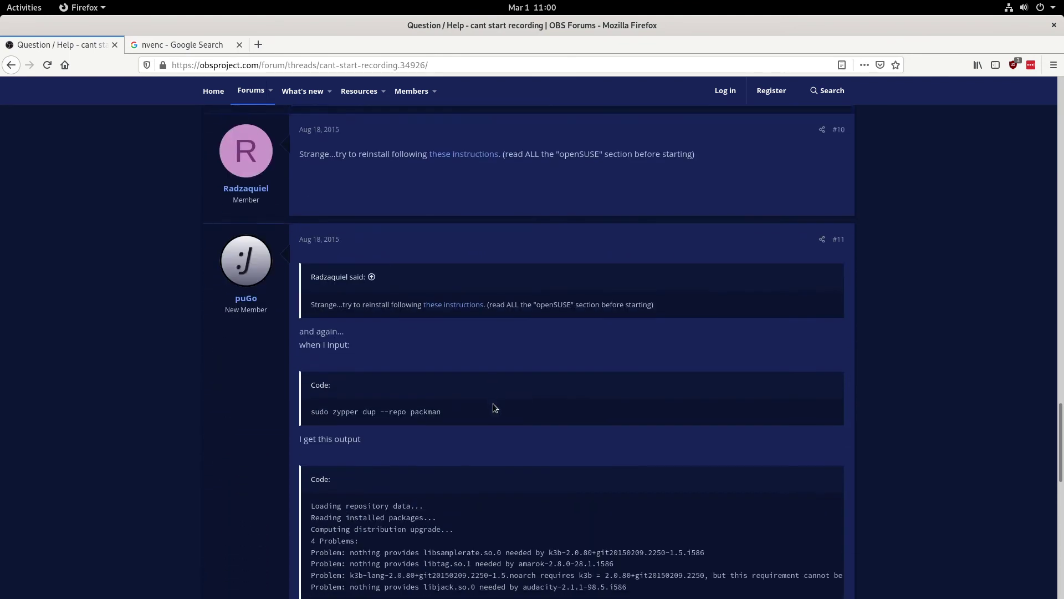
scroll(494, 406, down, 2)
scroll(377, 353, down, 3)
scroll(377, 353, down, 3)
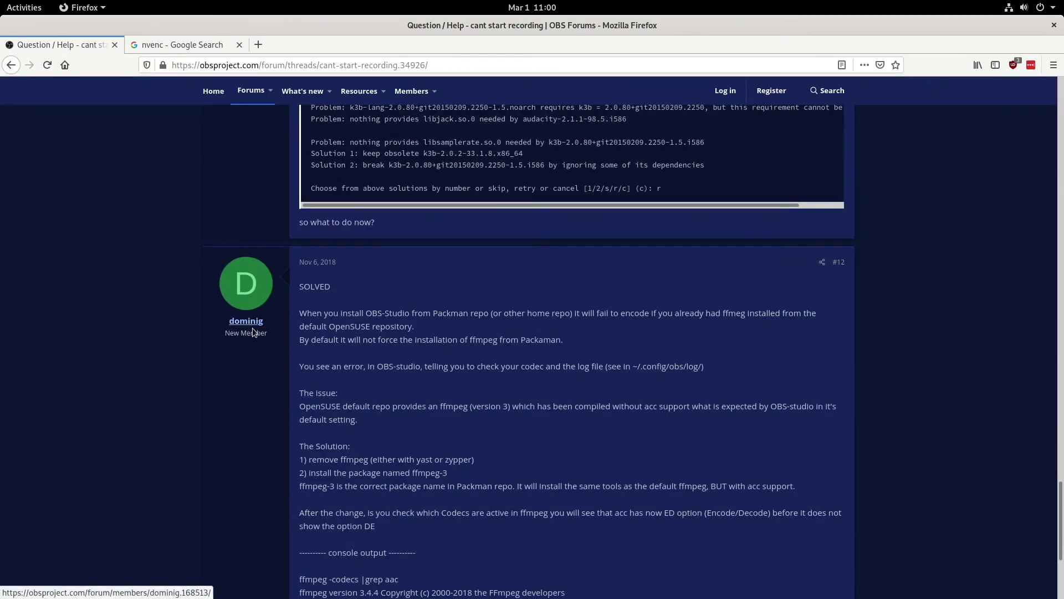
scroll(311, 307, down, 1)
scroll(312, 307, down, 1)
scroll(606, 488, up, 1)
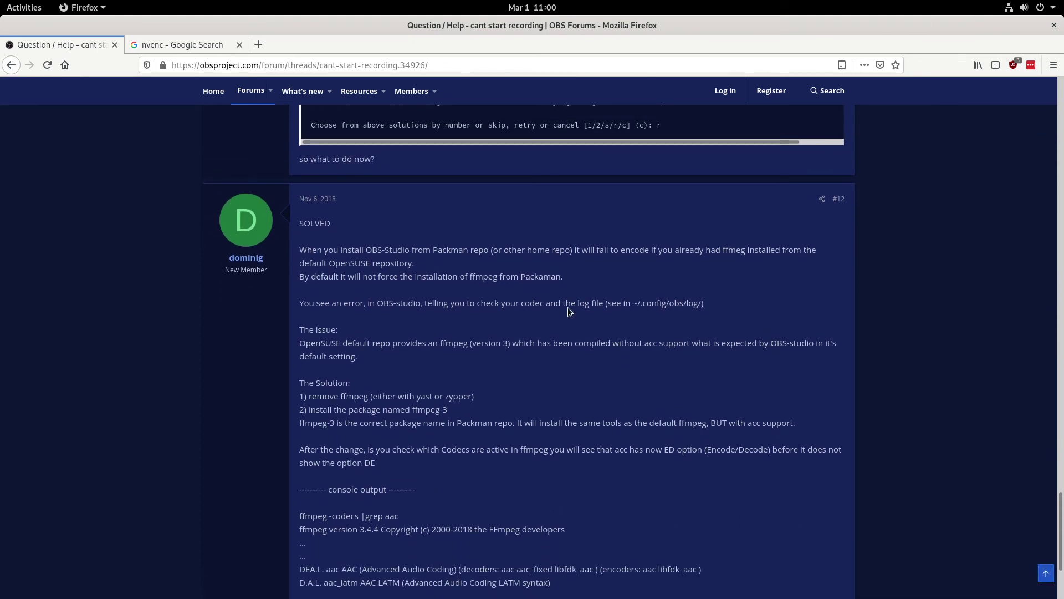
key(super+h)
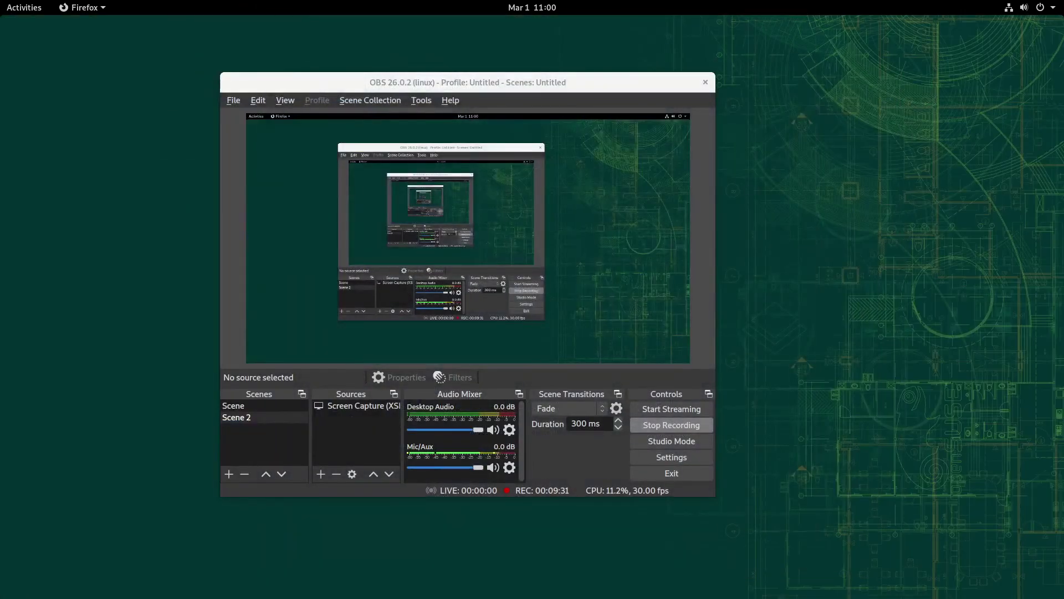
click(442, 83)
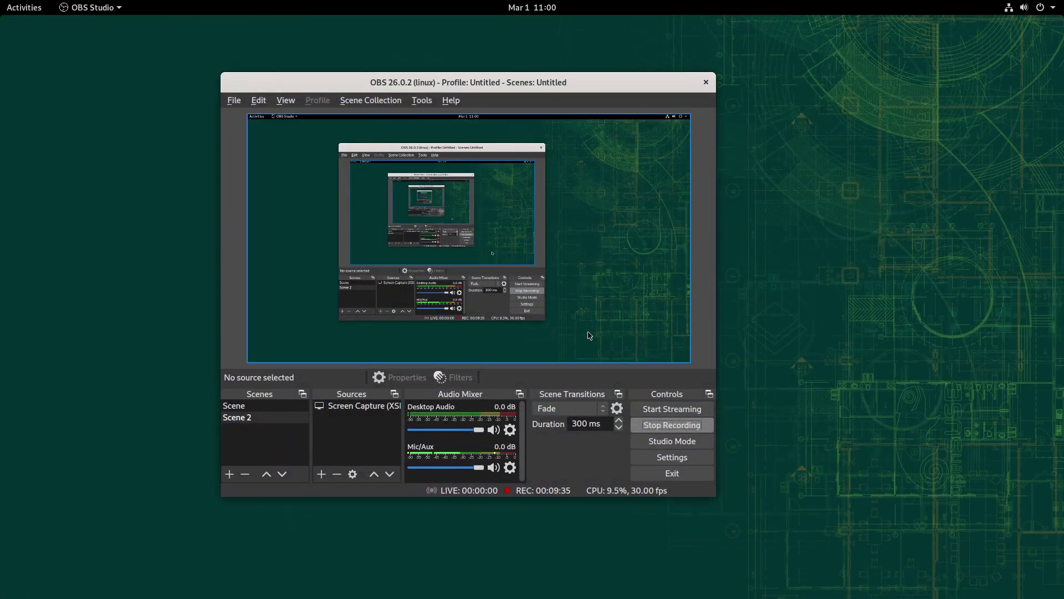
- Browse the Stream, Output, Audio, Video, Hotkeys and General pages, then confirm with OK
click(676, 457)
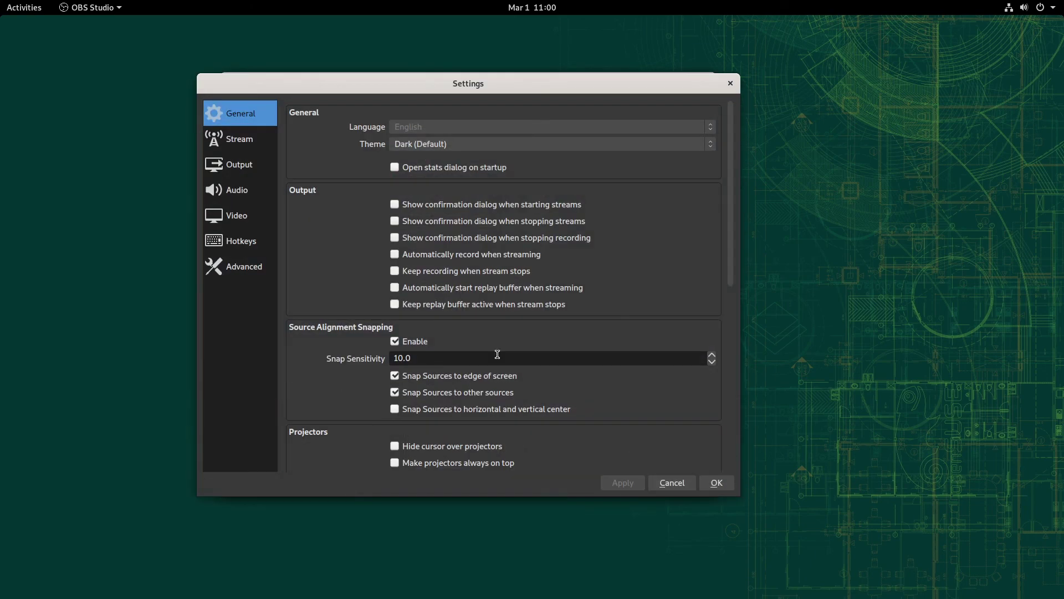
click(226, 146)
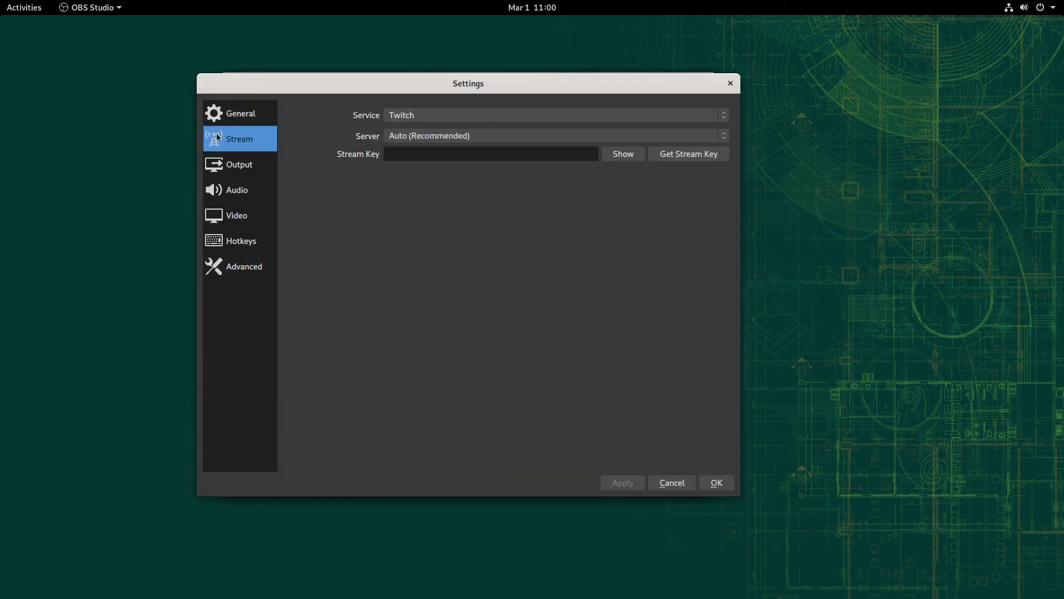
click(227, 164)
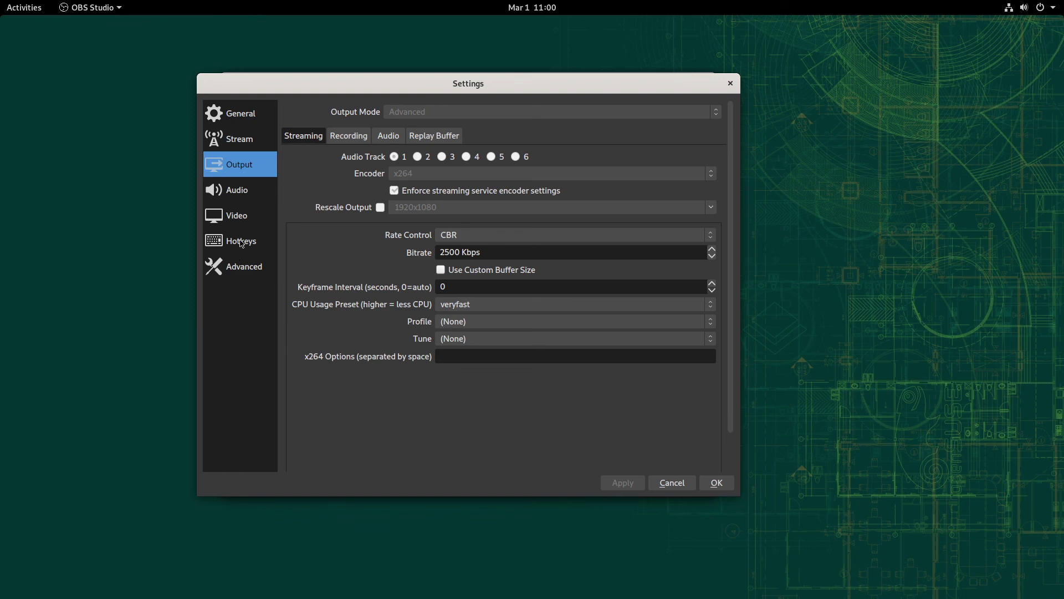
click(238, 192)
click(241, 216)
click(240, 181)
click(234, 249)
click(244, 166)
click(246, 122)
click(707, 483)
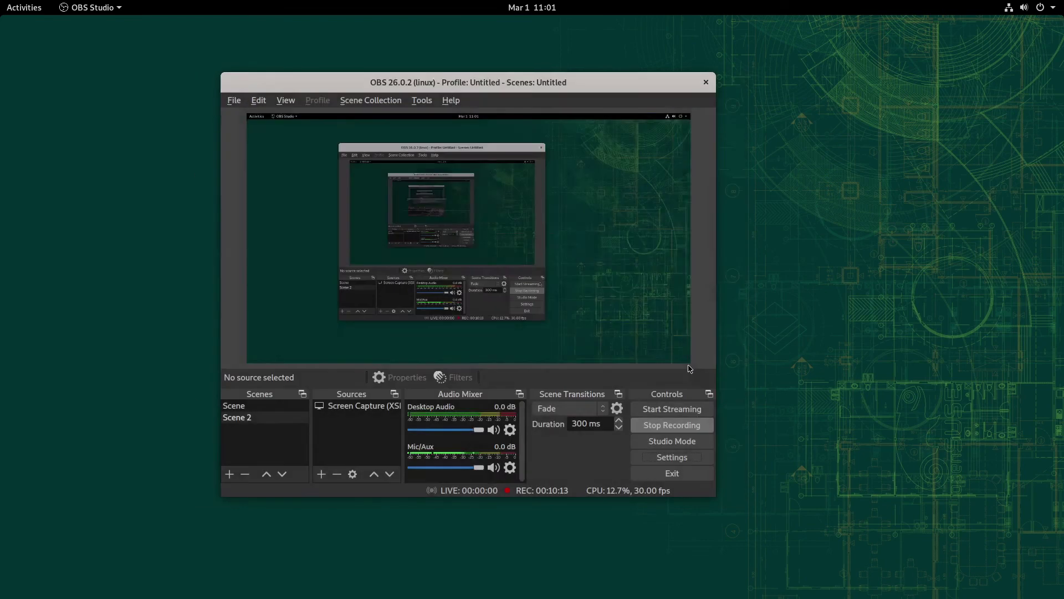